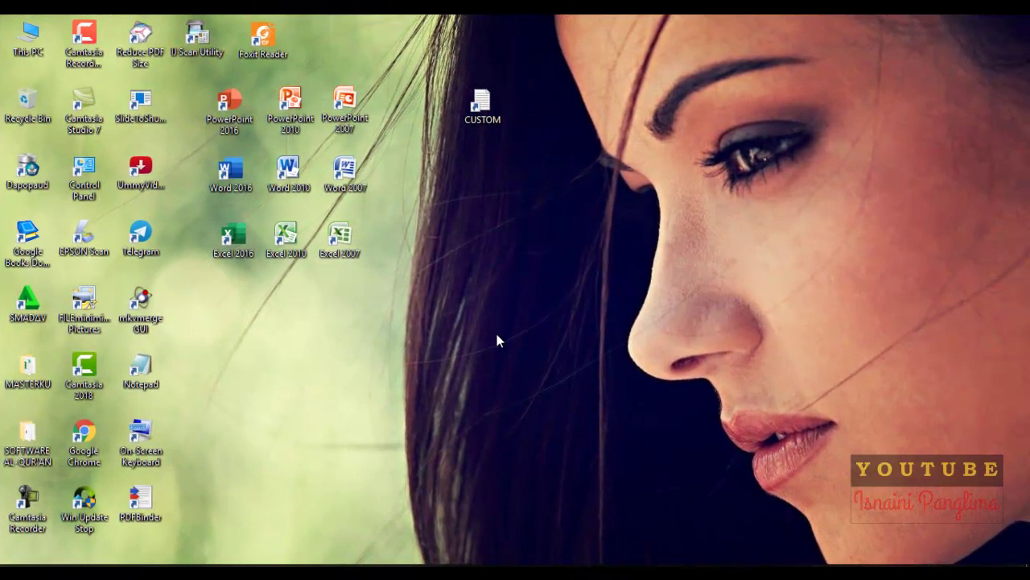
- Restore the blank Document4 Word window from the taskbar
left_click(461, 565)
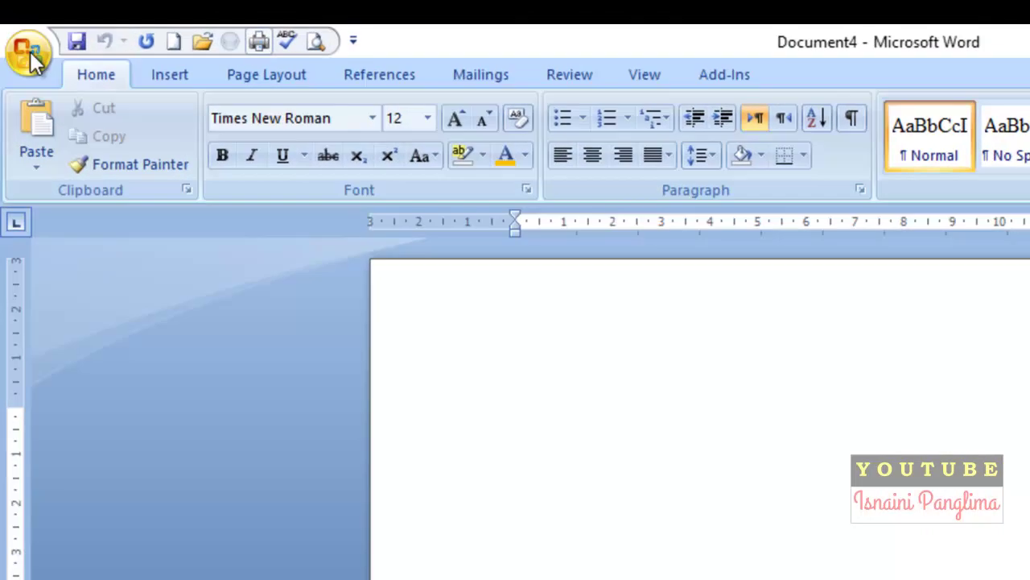
- Open the BAB I document and look over its Latar Belakang Masalah paragraph
left_click(17, 34)
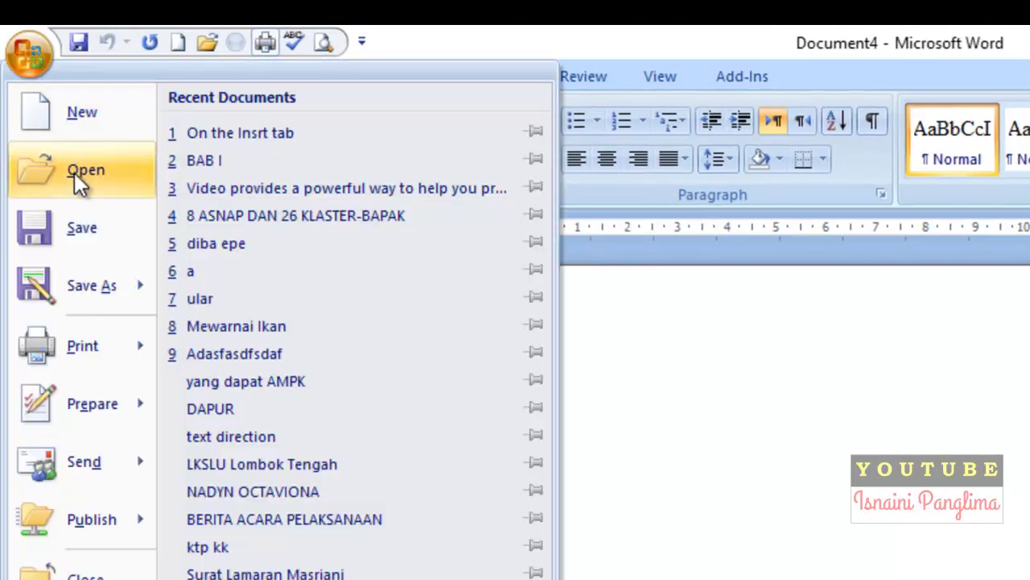
left_click(74, 172)
left_click(241, 203)
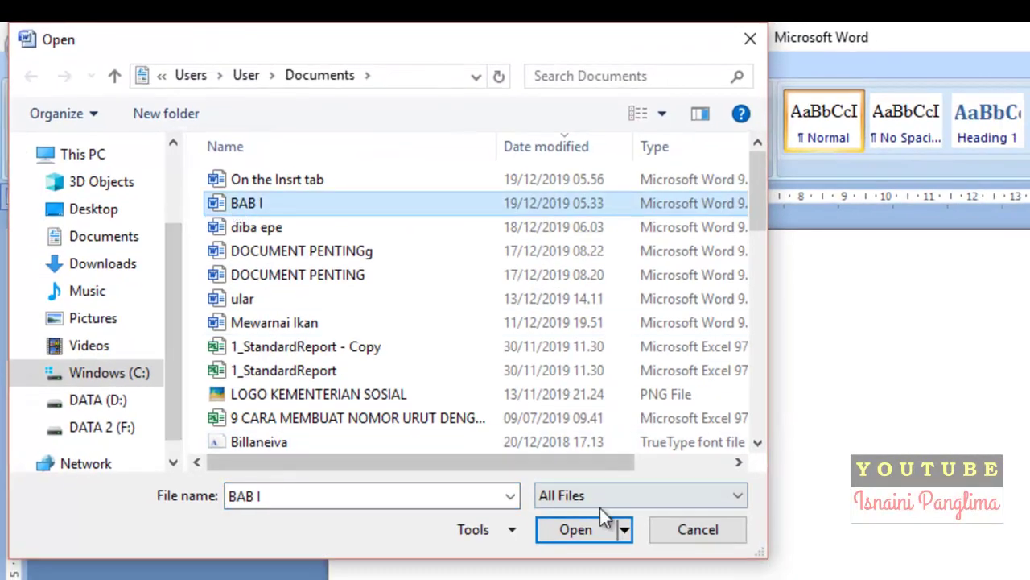
left_click(589, 527)
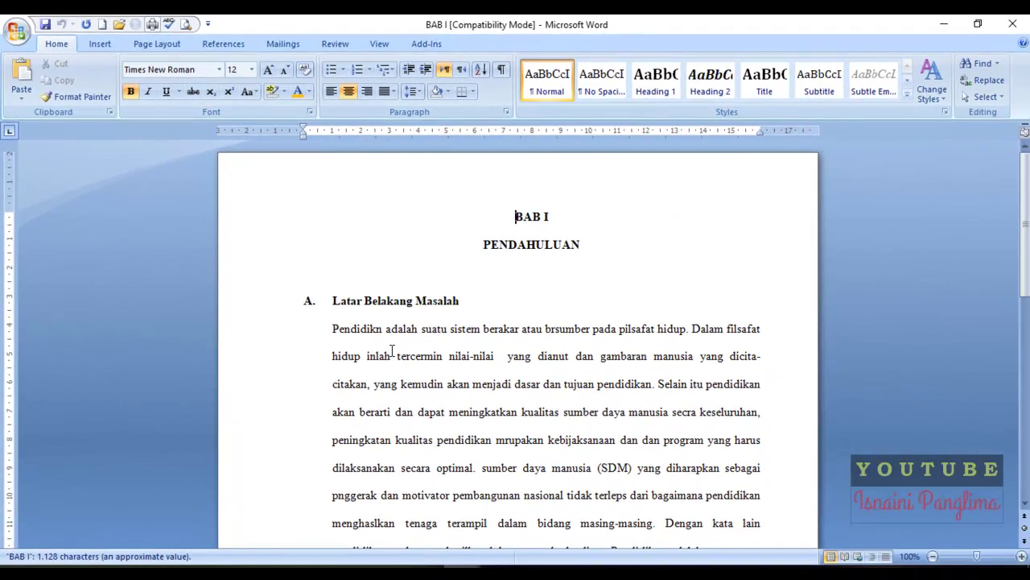
scroll(392, 349, "down", 1)
scroll(394, 346, "up", 1)
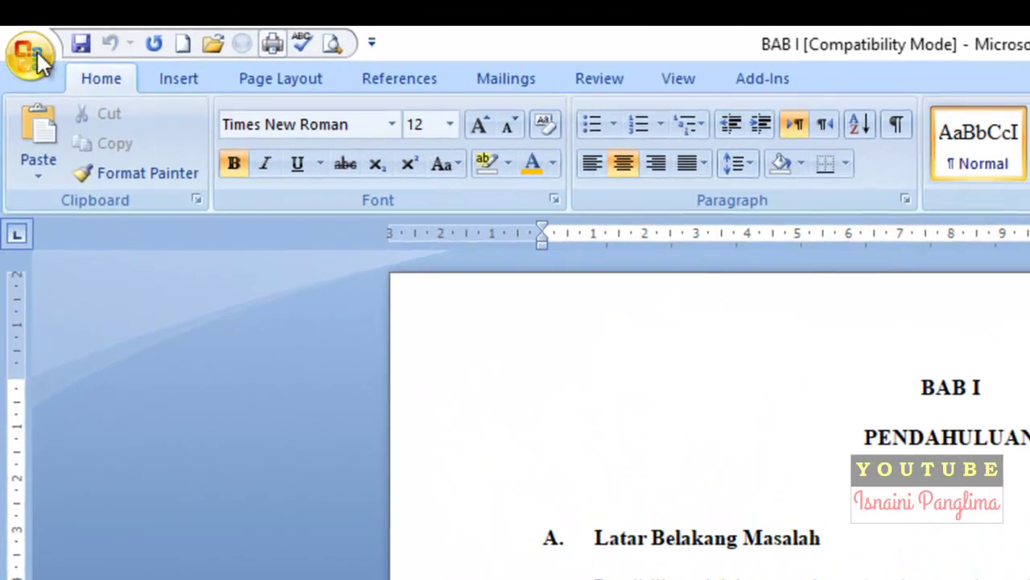
left_click(36, 50)
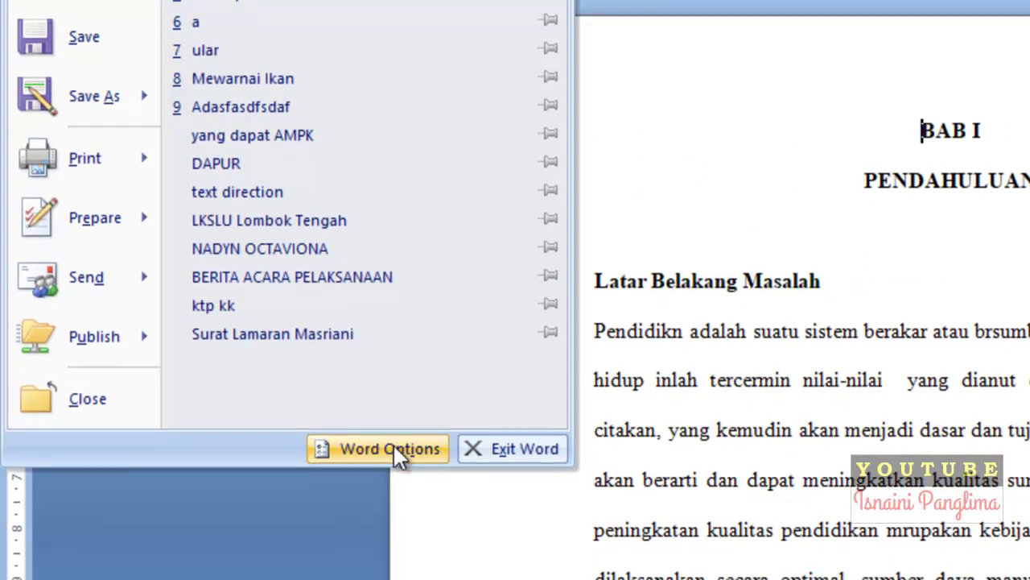
left_click(396, 449)
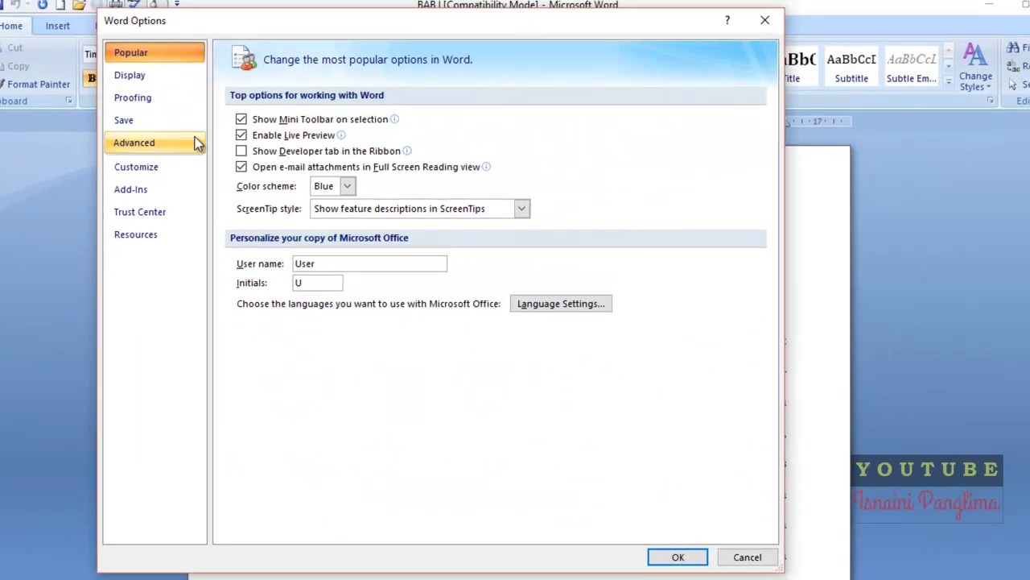
left_click(742, 555)
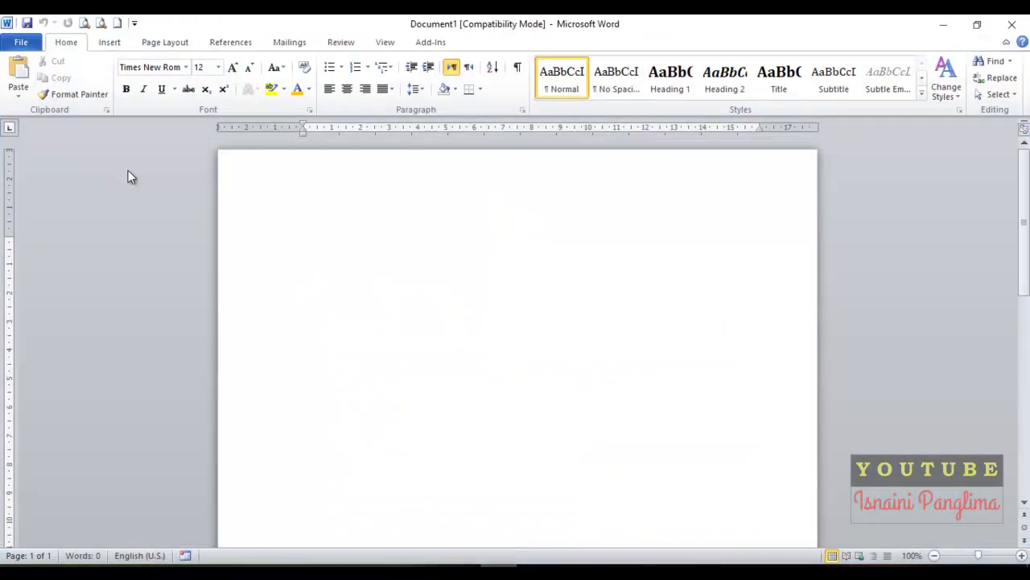
left_click(26, 43)
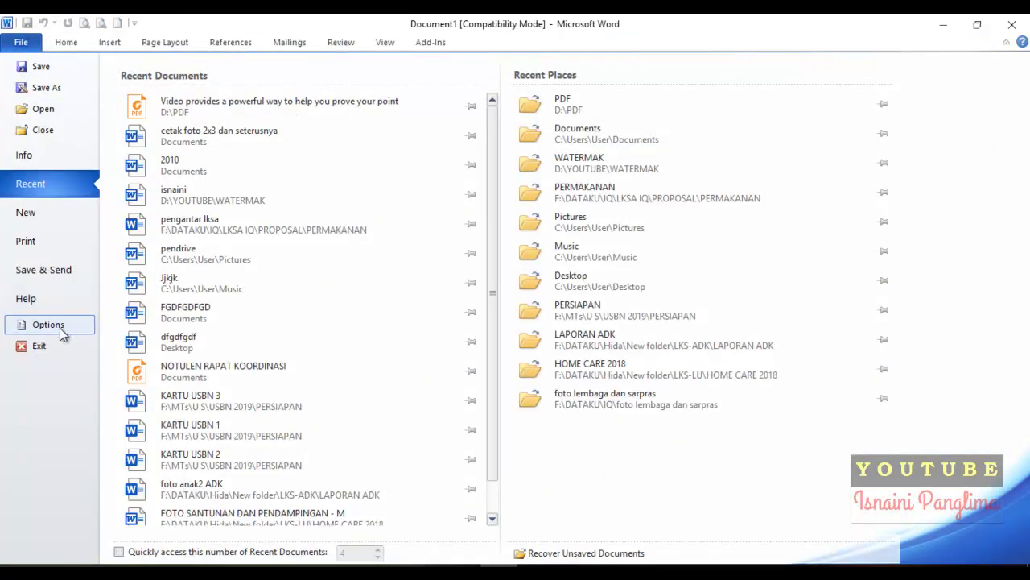
left_click(20, 42)
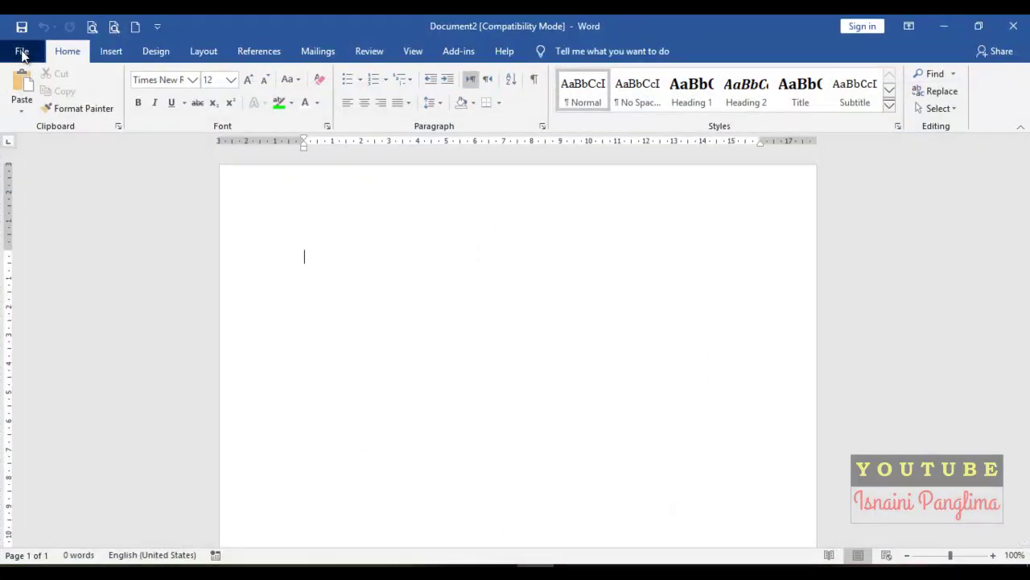
left_click(22, 52)
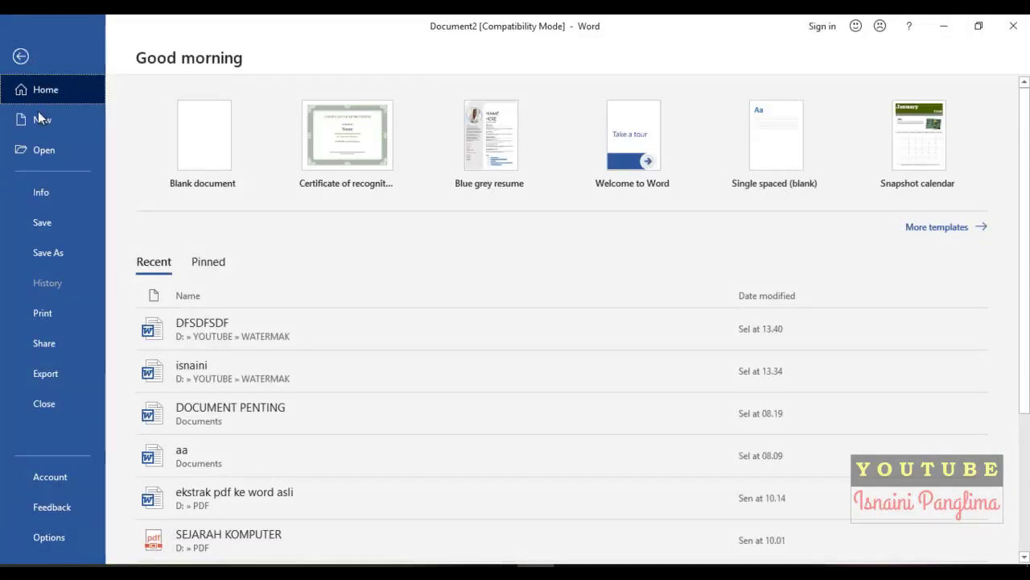
left_click(21, 57)
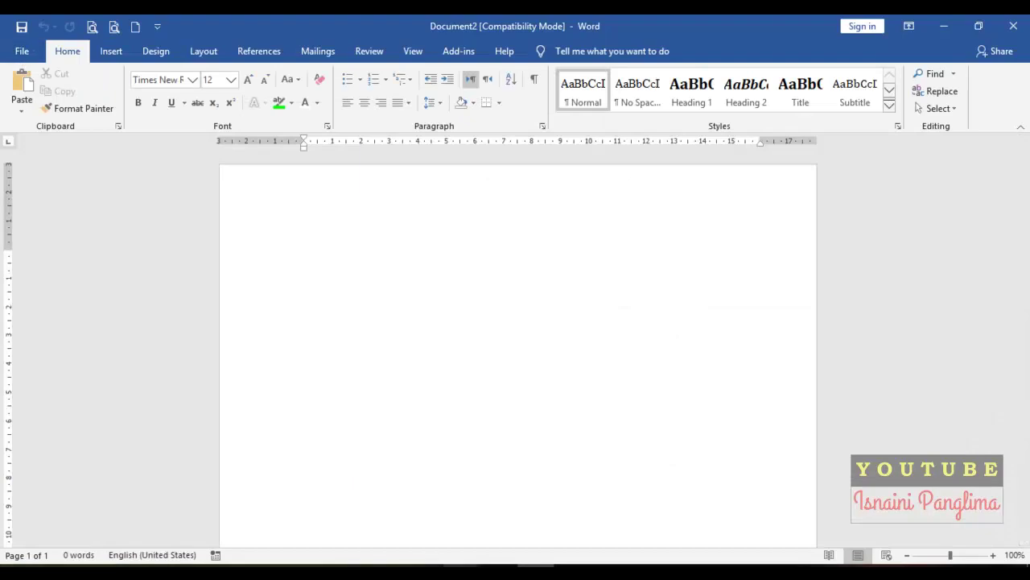
left_click(543, 516)
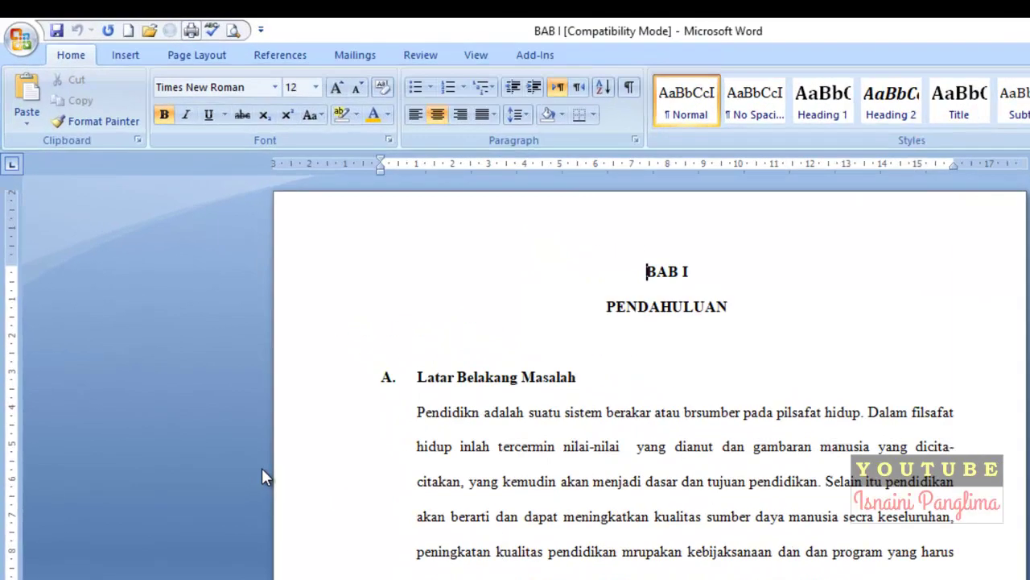
- In Proofing options, enable Check spelling as you type, contextual spelling and Mark grammar errors
left_click(24, 41)
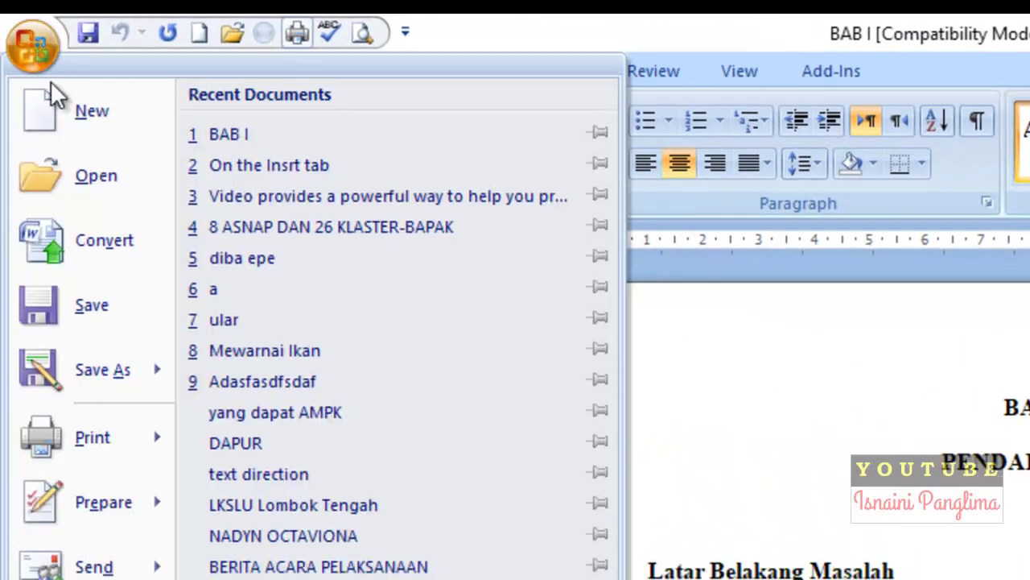
left_click(463, 363)
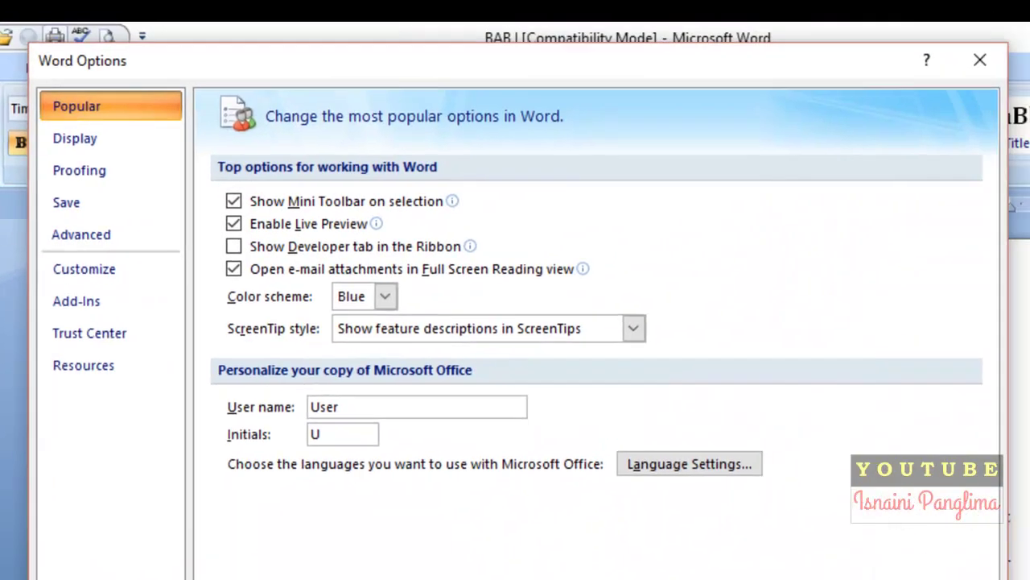
left_click(76, 182)
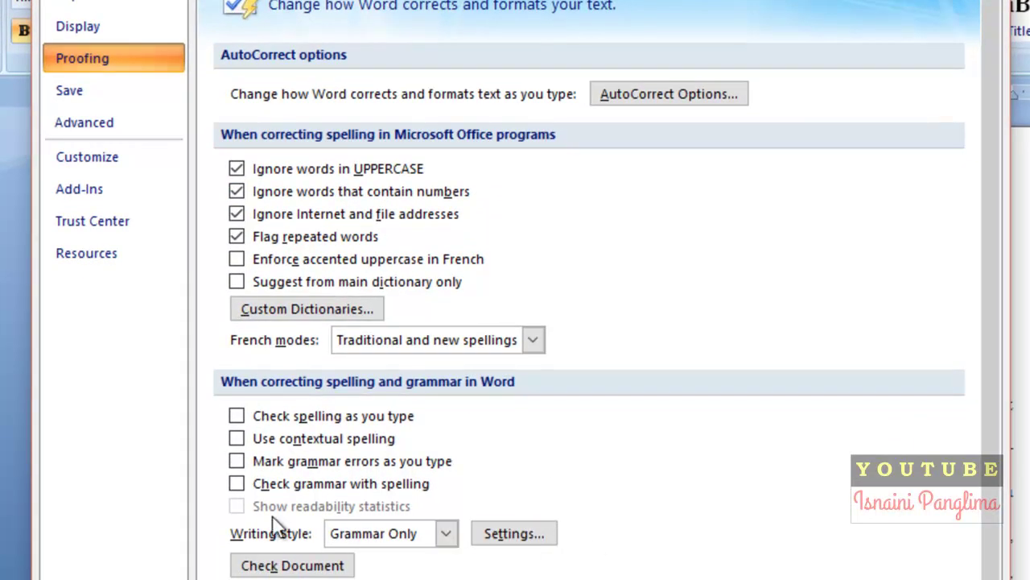
left_click(297, 416)
left_click(297, 439)
left_click(306, 465)
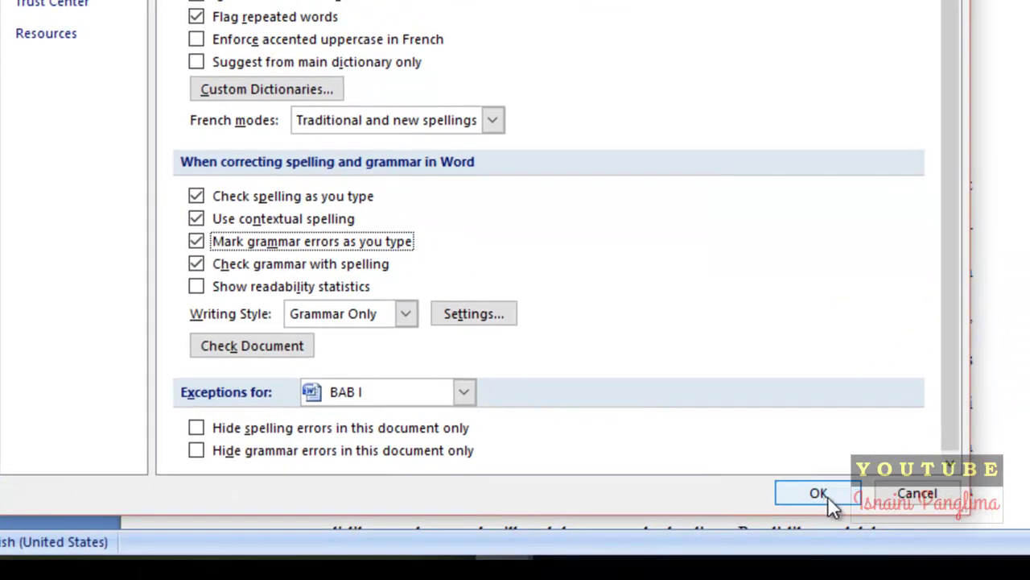
left_click(828, 494)
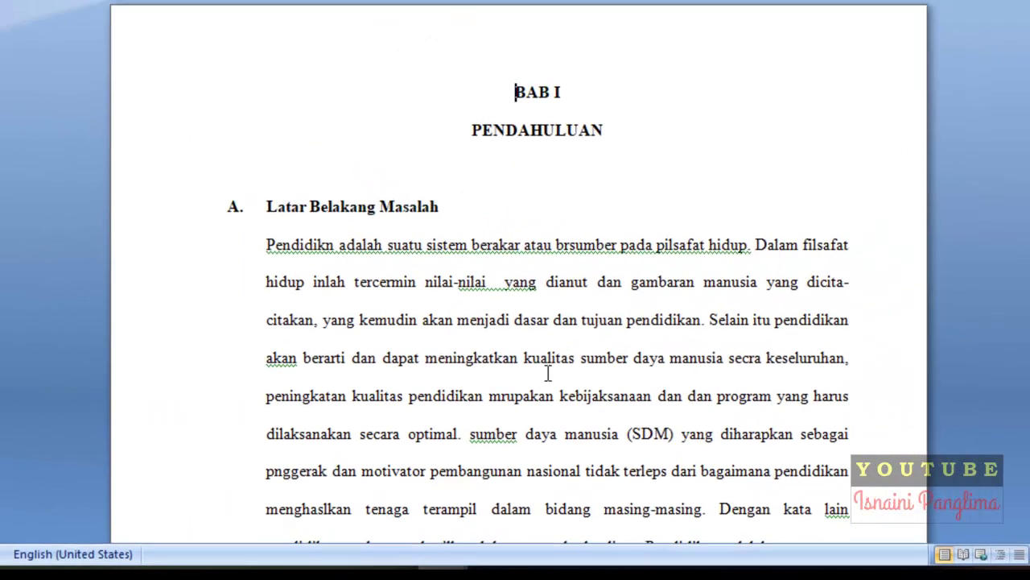
scroll(483, 338, "down", 3)
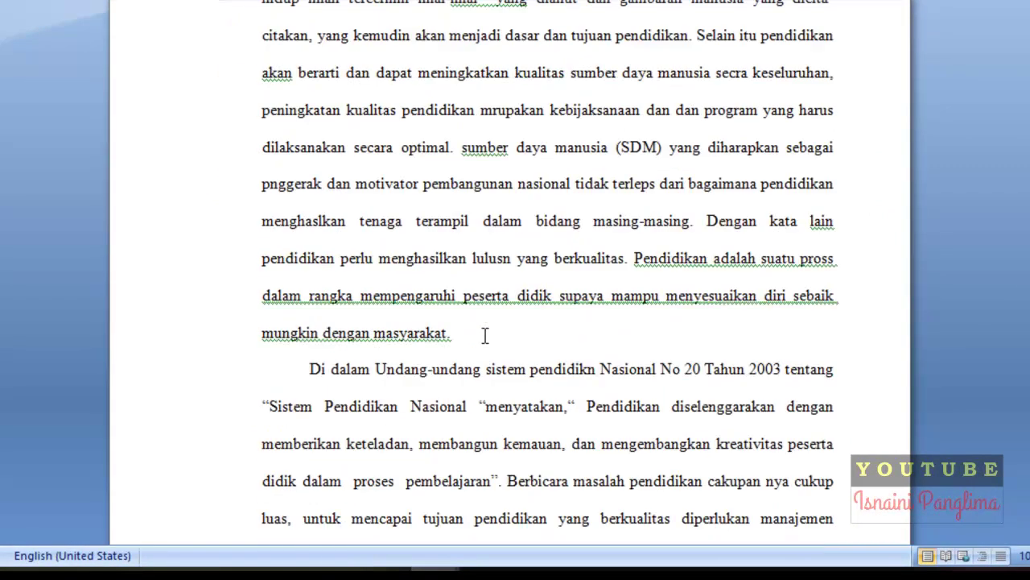
scroll(347, 378, "up", 3)
scroll(343, 278, "down", 1)
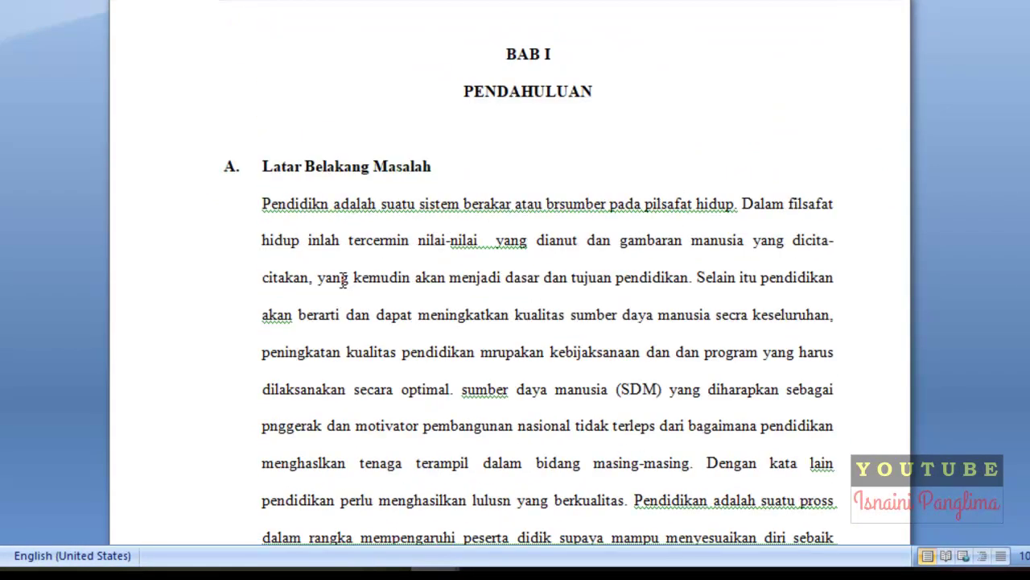
left_click(451, 174)
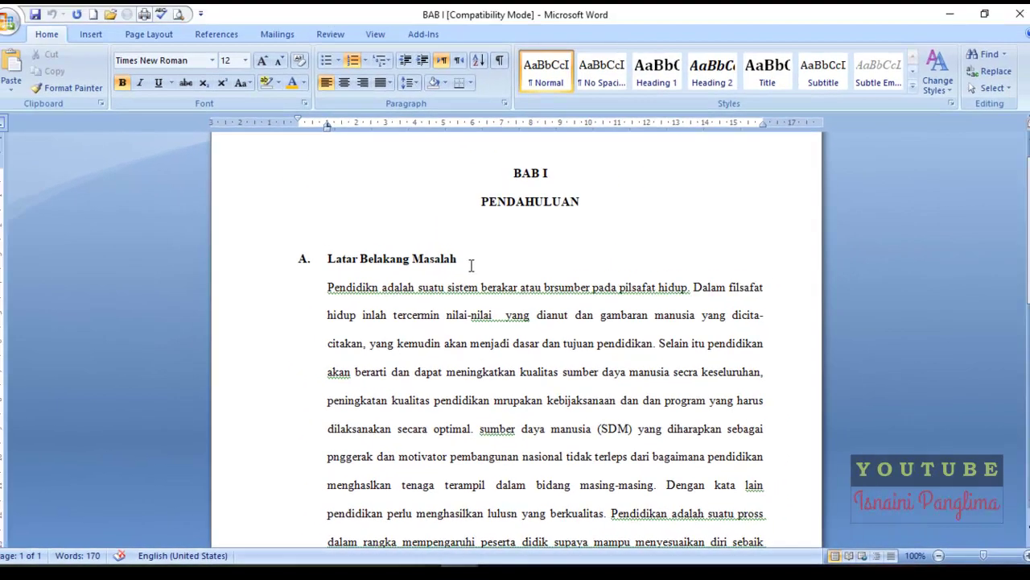
- Go to Word's Proofing options and briefly view the Custom Dictionaries list
key("Down")
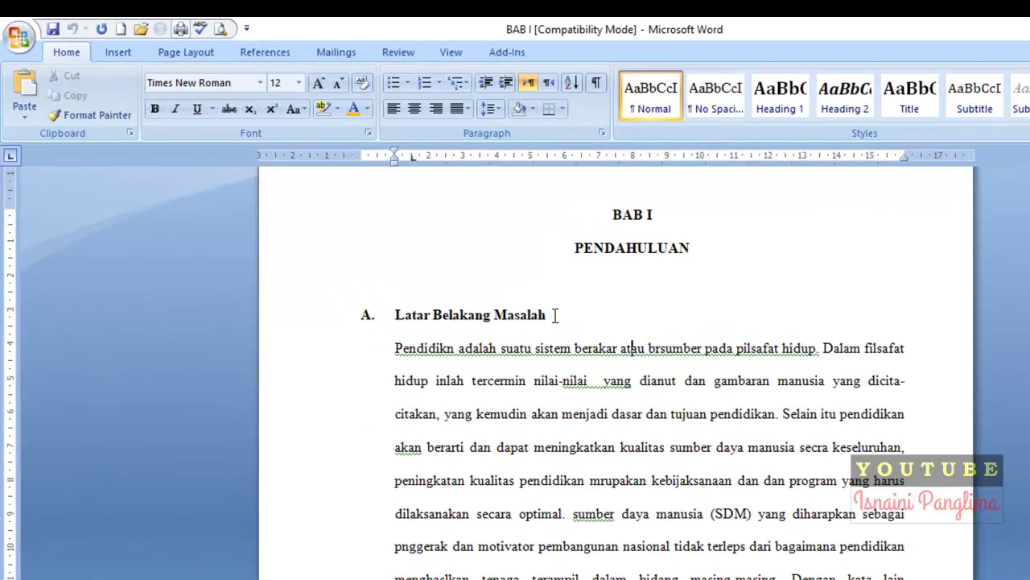
left_click(554, 314)
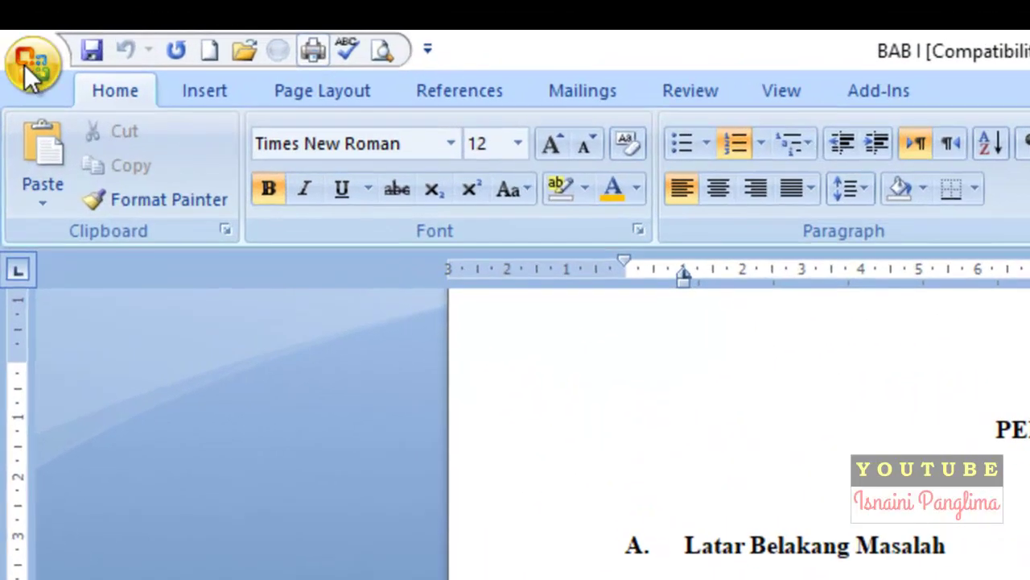
left_click(18, 35)
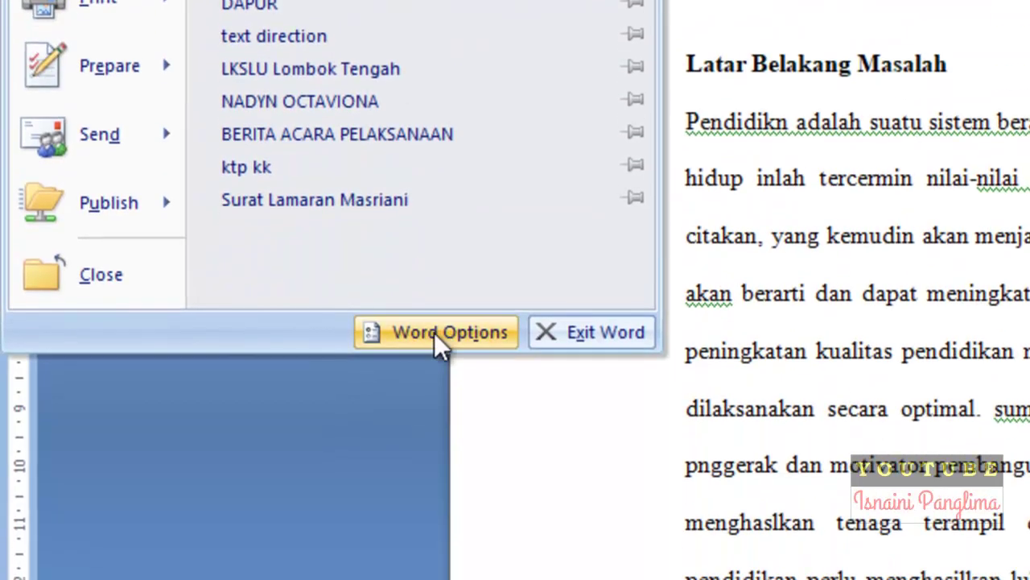
left_click(436, 485)
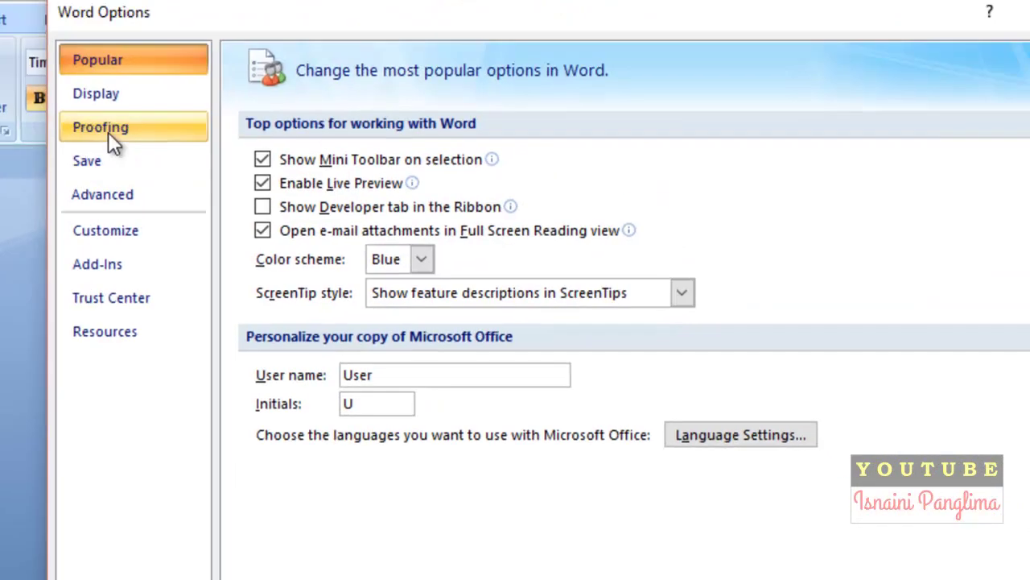
left_click(111, 135)
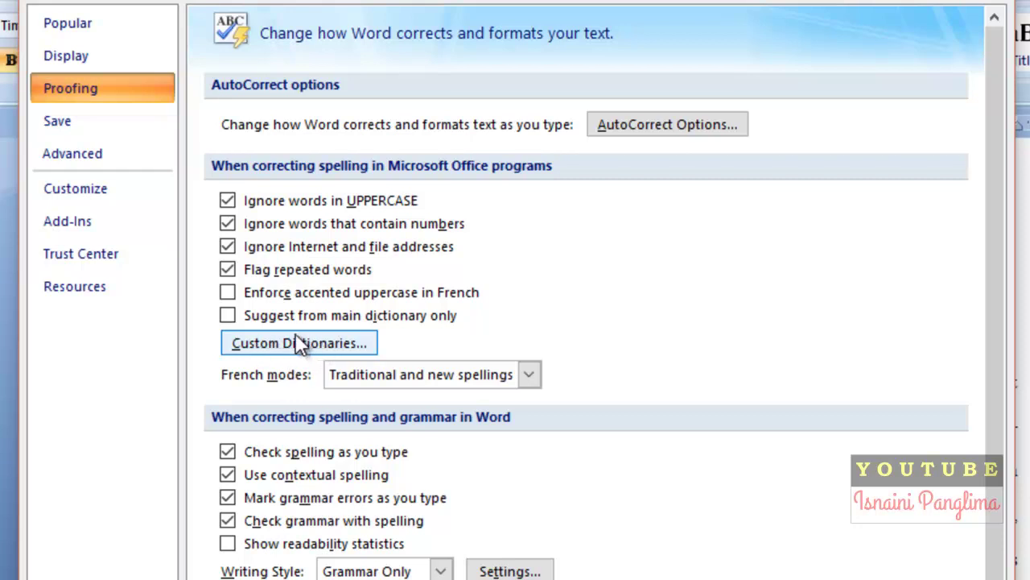
left_click(304, 348)
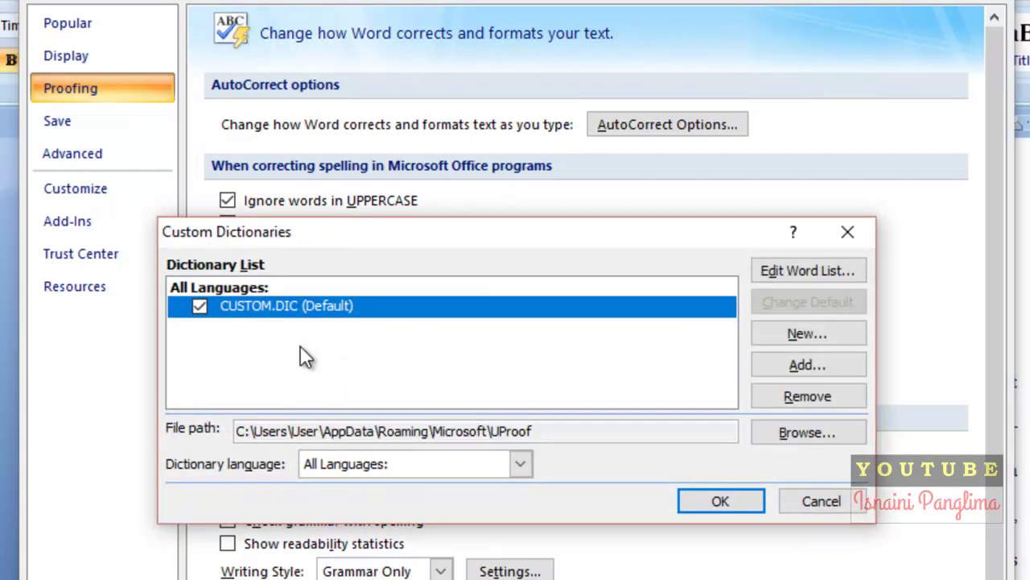
left_click(807, 502)
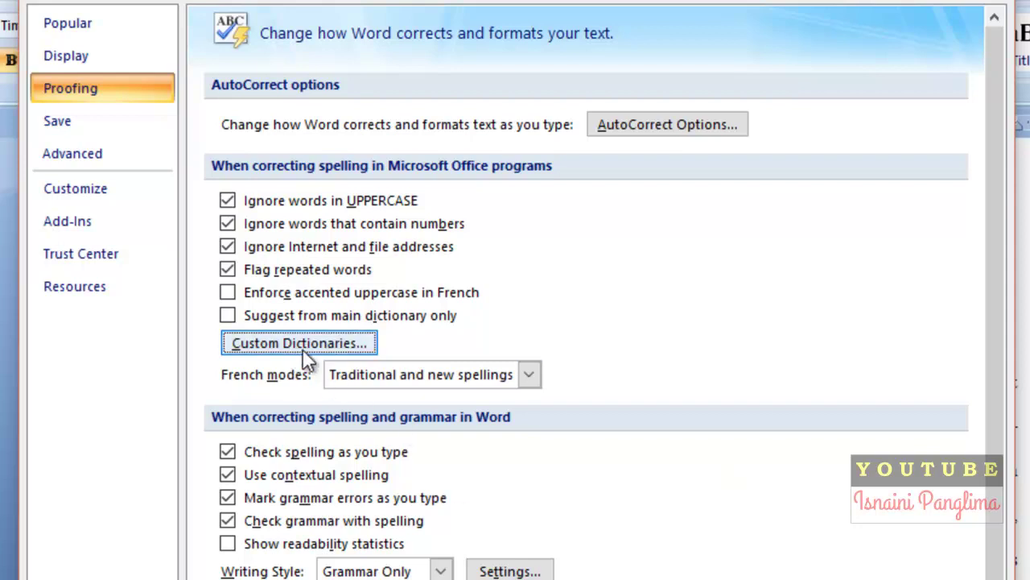
- Copy the full CUSTOM.DIC folder path from the Custom Dictionaries File path box
left_click(347, 346)
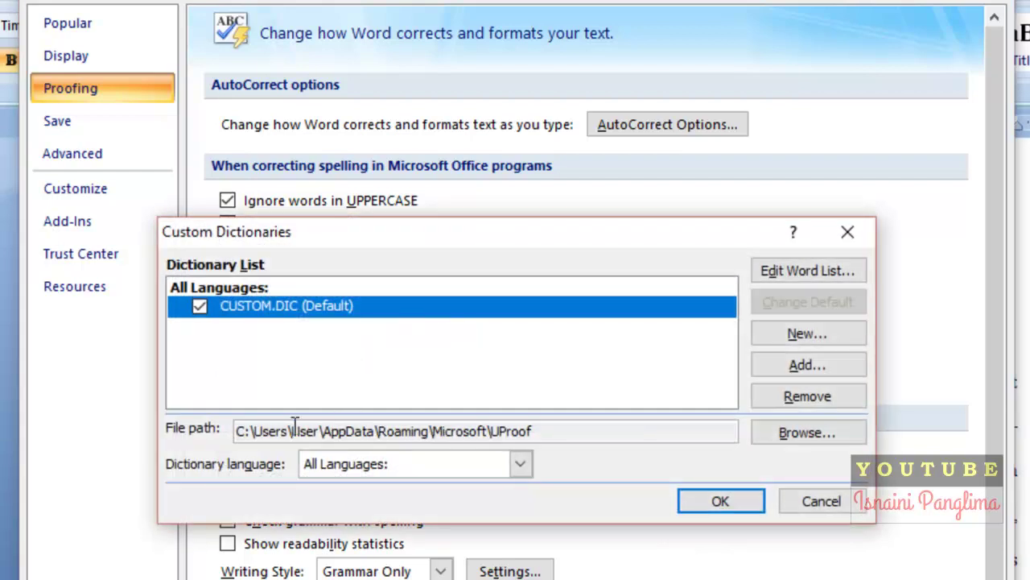
left_click(519, 433)
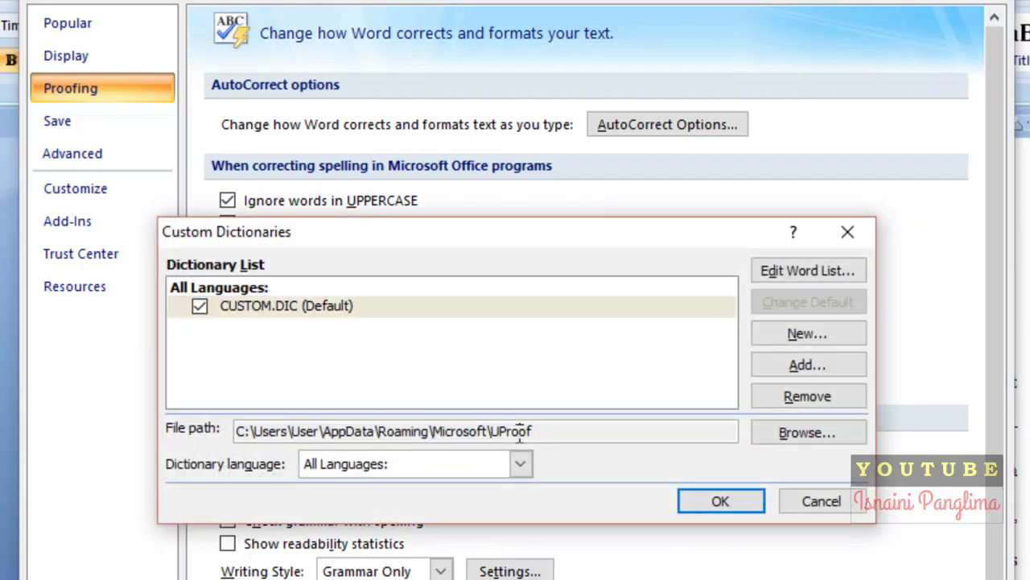
key("ctrl+a")
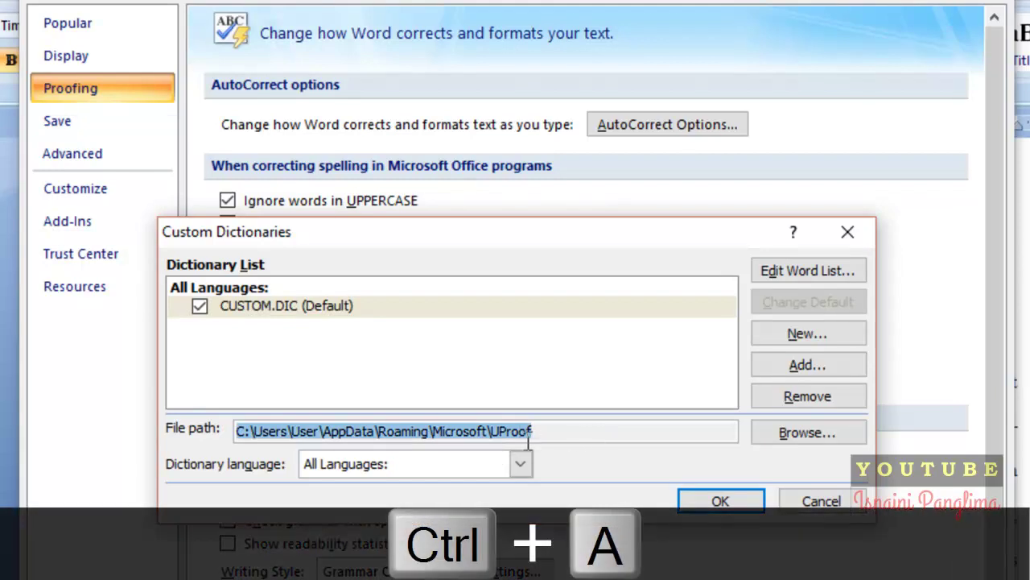
right_click(473, 432)
left_click(519, 475)
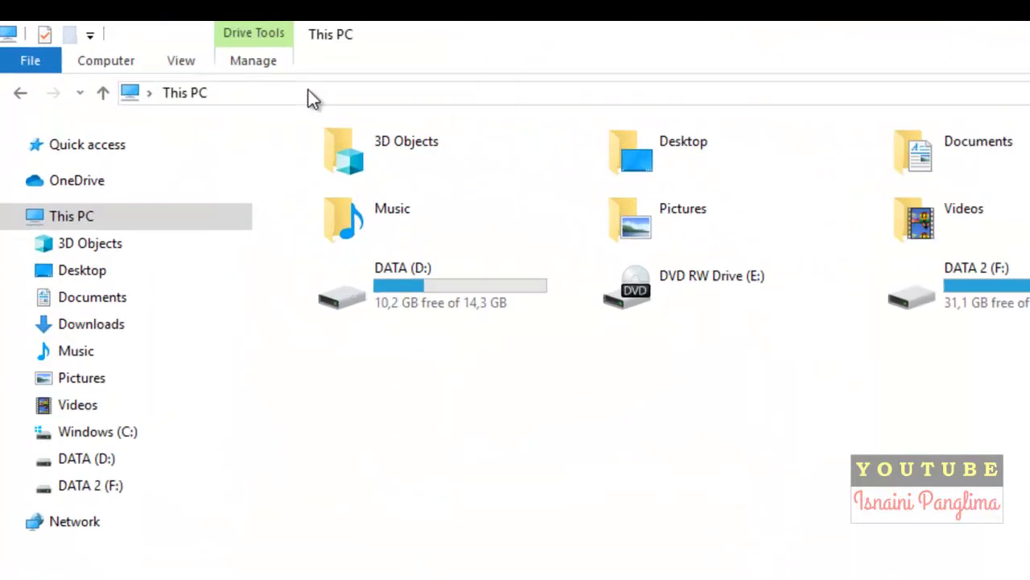
- Navigate File Explorer to the pasted UProof folder and open the CUSTOM file in Notepad
left_click(180, 63)
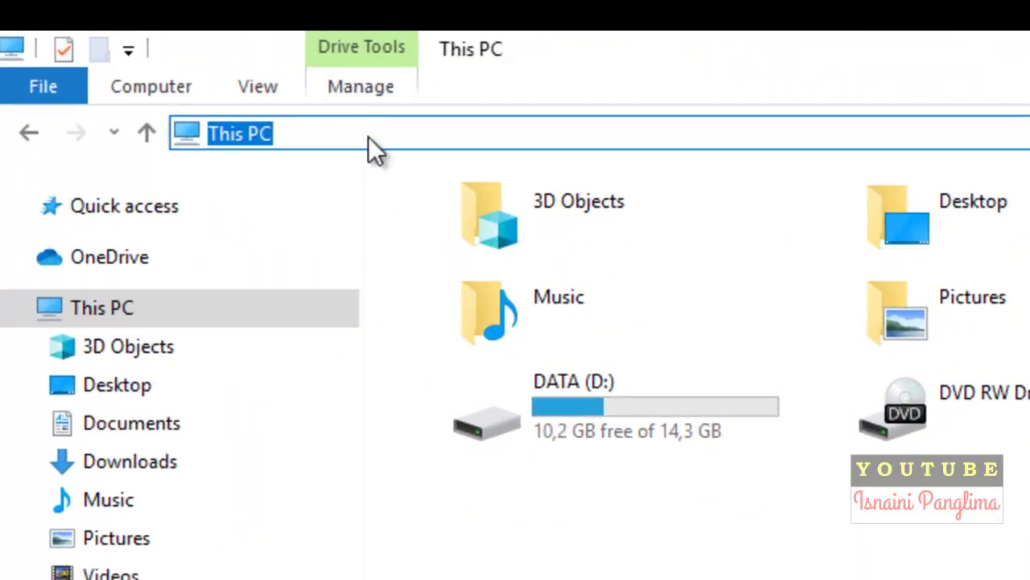
right_click(369, 135)
left_click(453, 273)
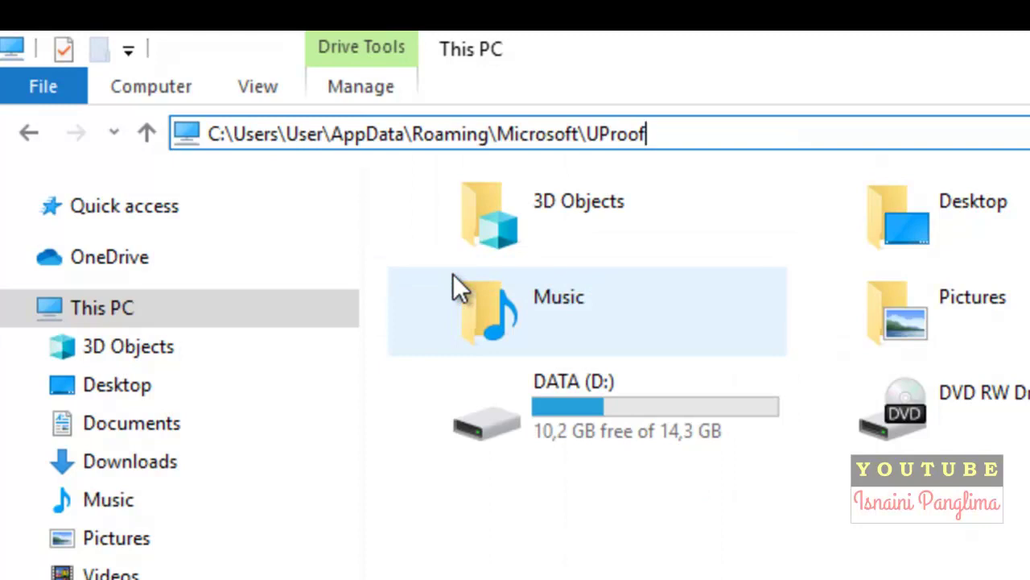
key("Return")
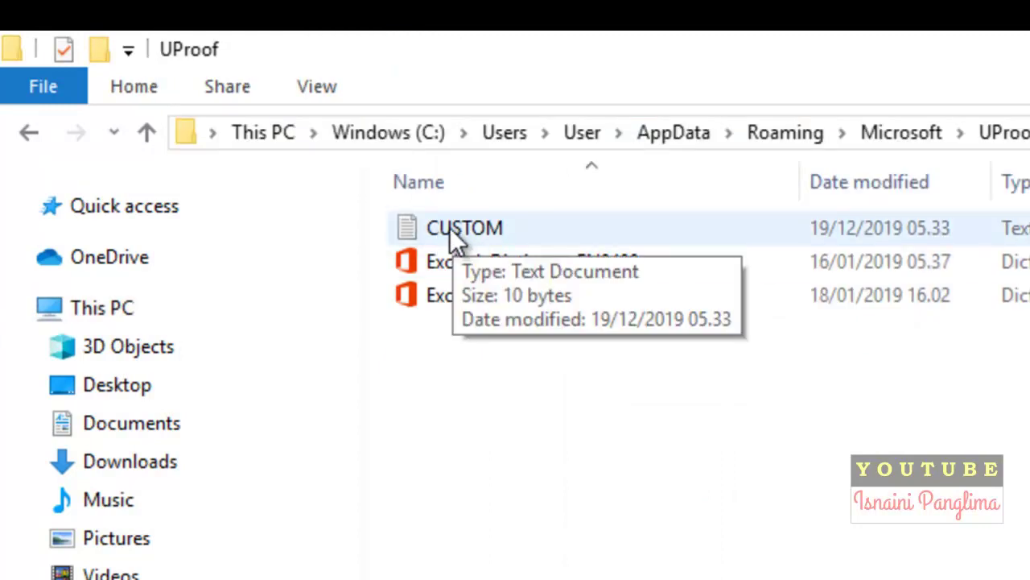
double_click(497, 227)
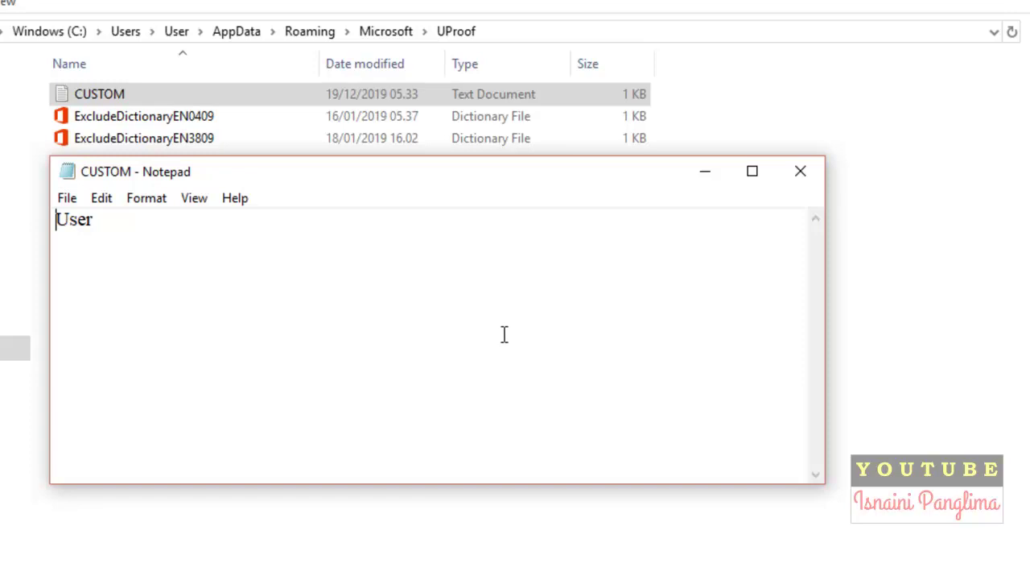
- Open the desktop CUSTOM word list (ABRI to ía) in Notepad and copy all of it
key("super+d")
double_click(466, 88)
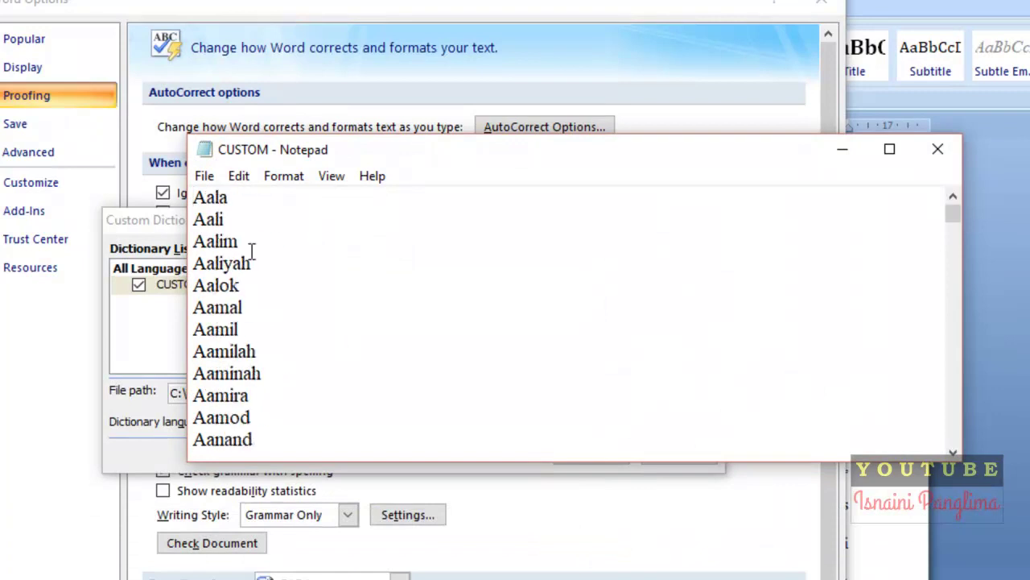
key("ctrl+a")
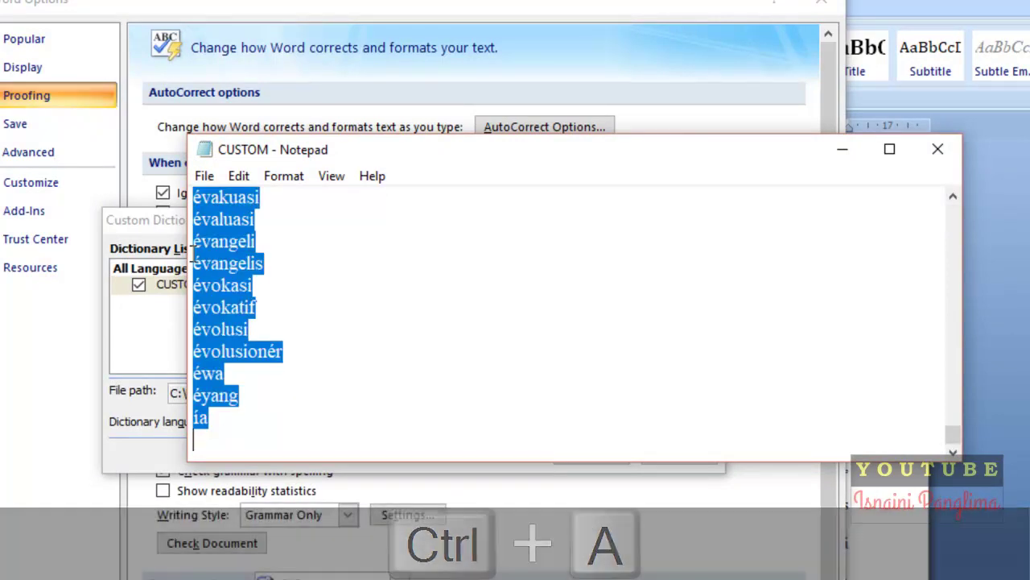
left_click(283, 176)
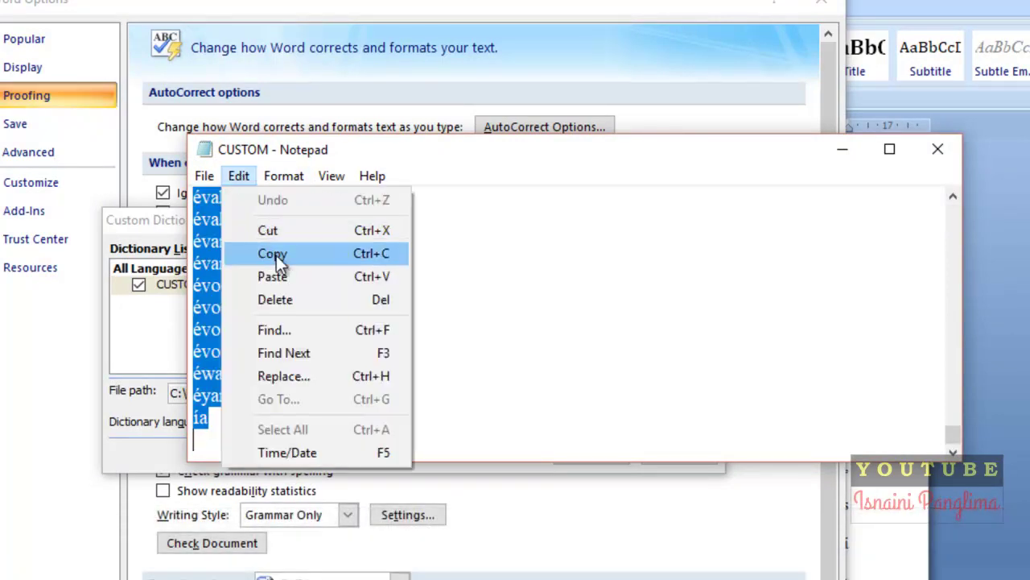
left_click(279, 252)
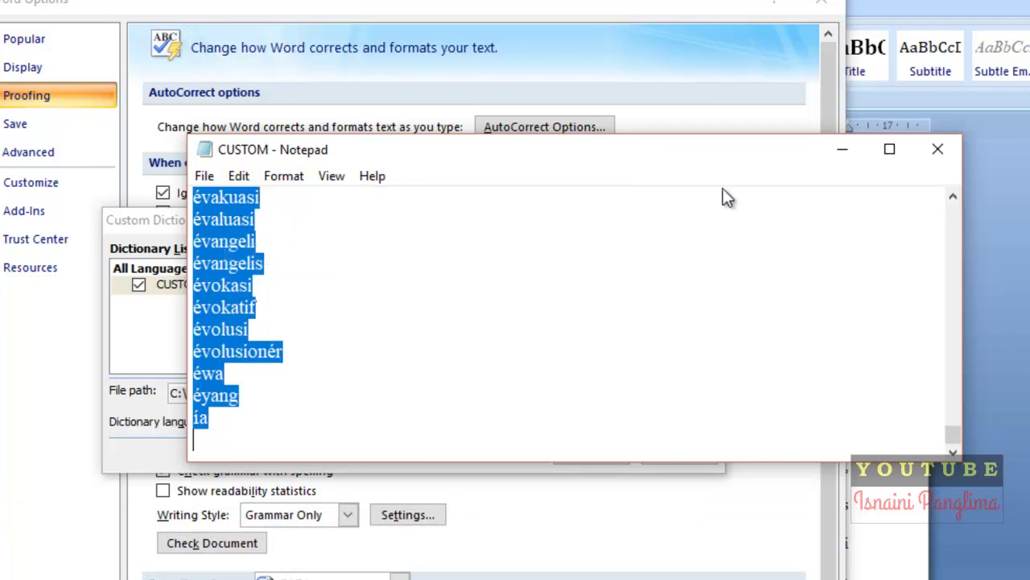
left_click_drag(723, 149, 796, 402)
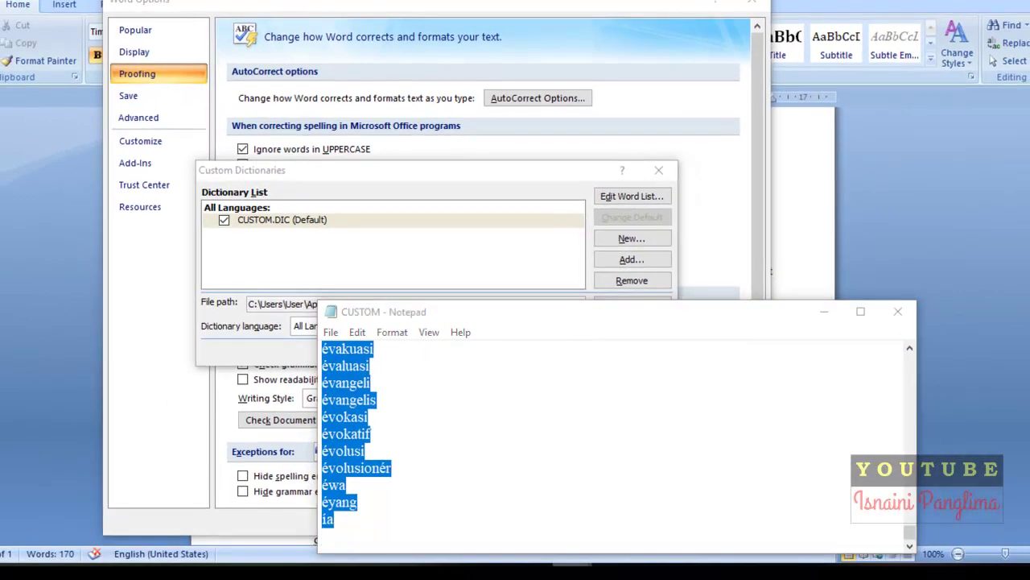
- Paste the Indonesian words into the UProof CUSTOM dictionary above "User" and save it
left_click(505, 519)
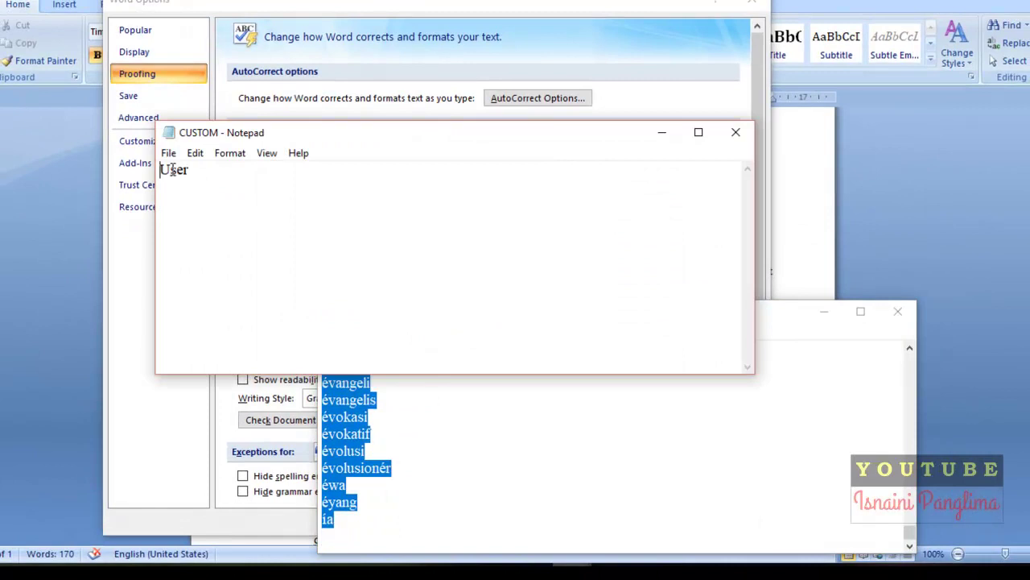
key("ctrl+v")
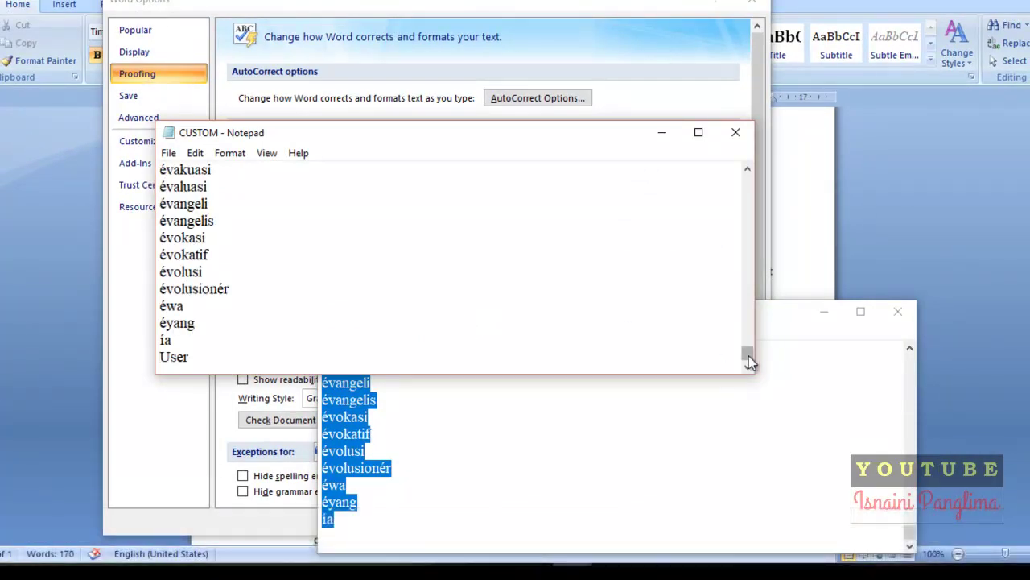
left_click_drag(749, 360, 719, 166)
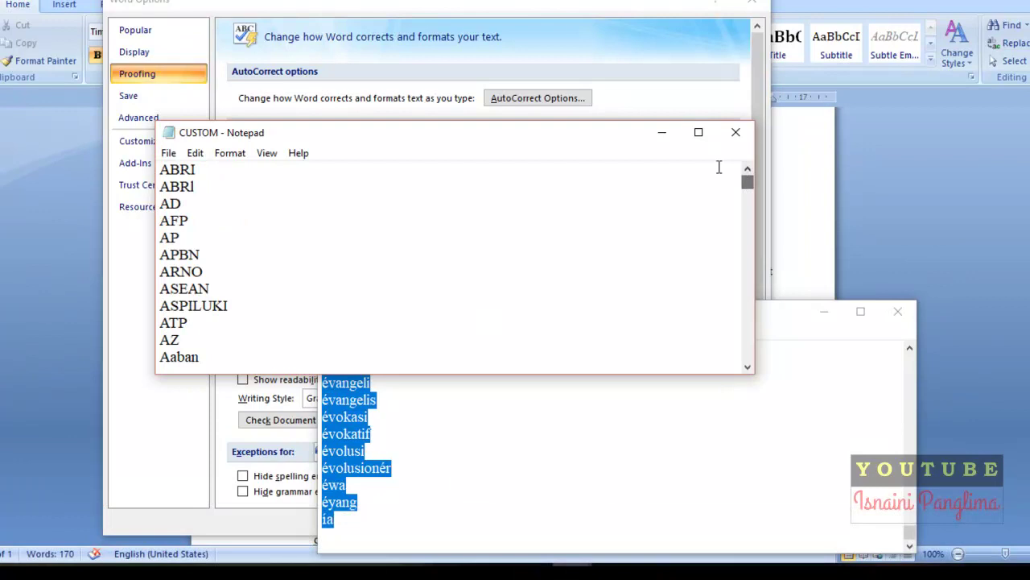
left_click(168, 153)
left_click(198, 207)
- Close both Notepad files and confirm the Custom Dictionaries and Word Options dialogs
left_click(737, 135)
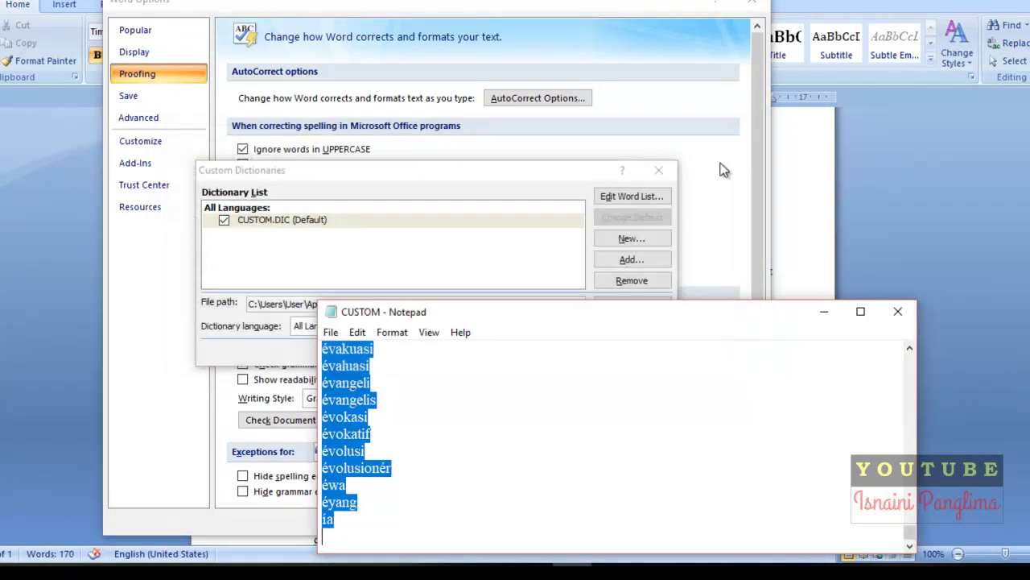
left_click(900, 312)
left_click(573, 350)
left_click(669, 520)
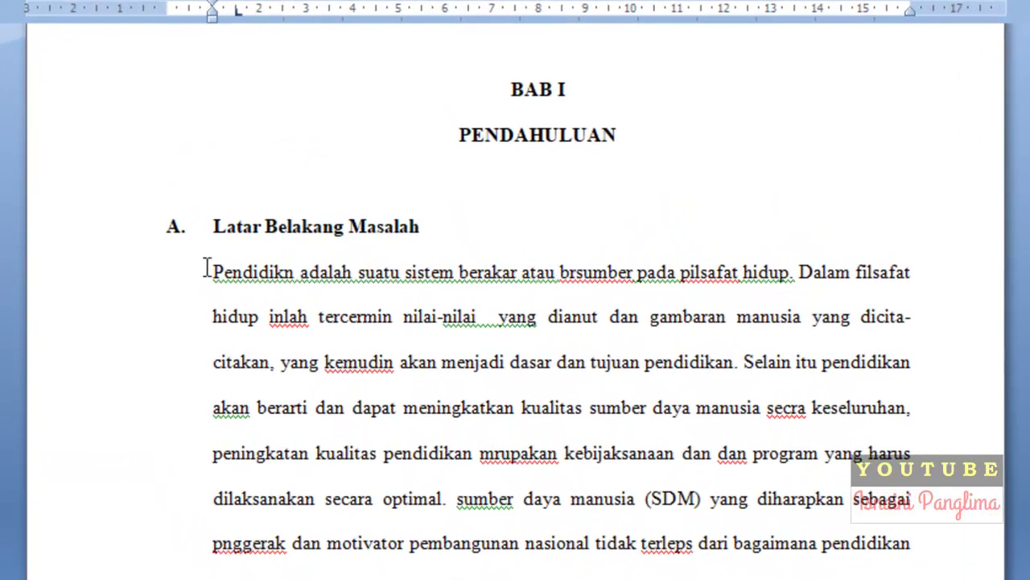
left_click_drag(206, 268, 794, 268)
left_click(479, 272)
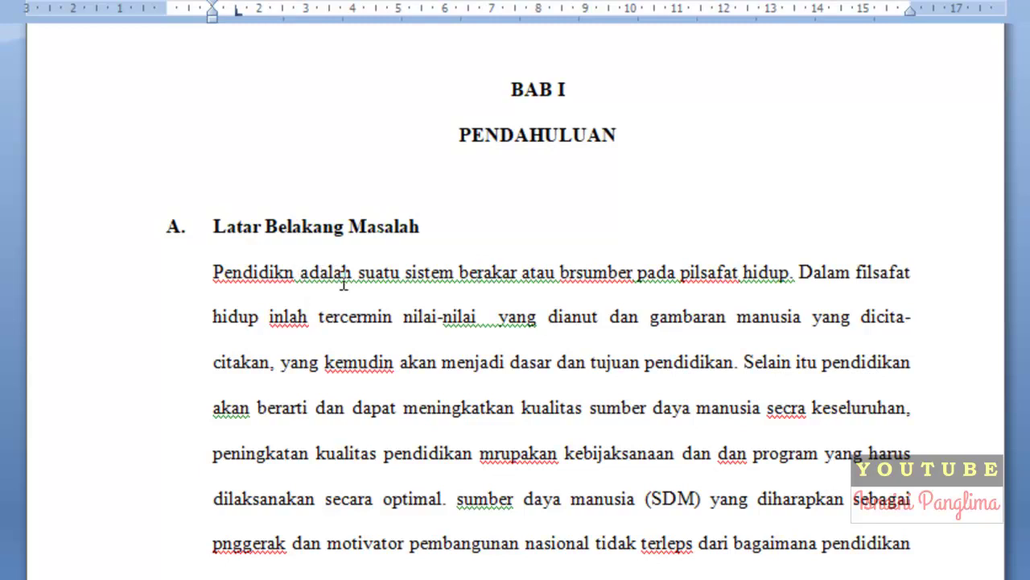
scroll(530, 424, "down", 1)
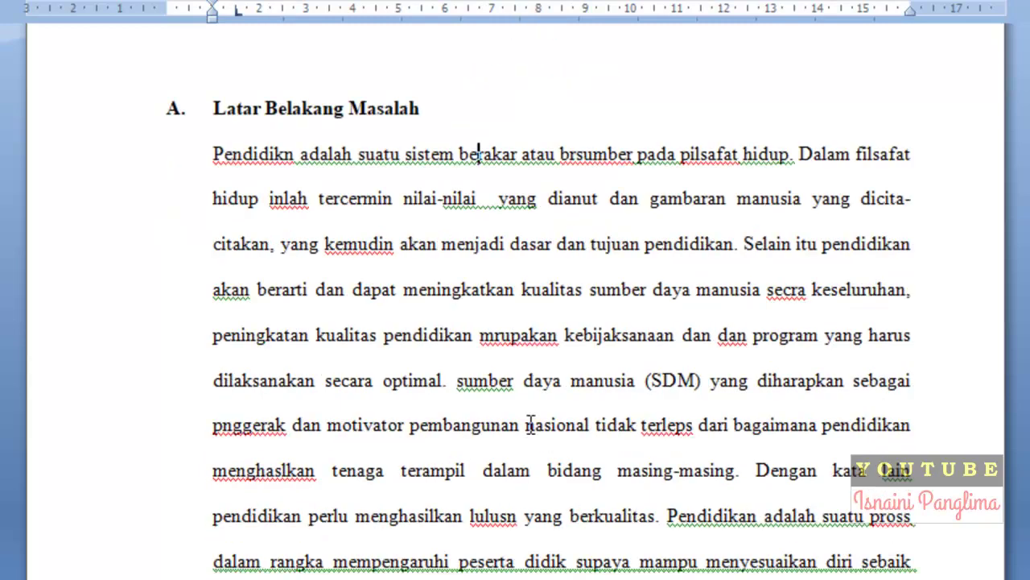
scroll(575, 528, "up", 2)
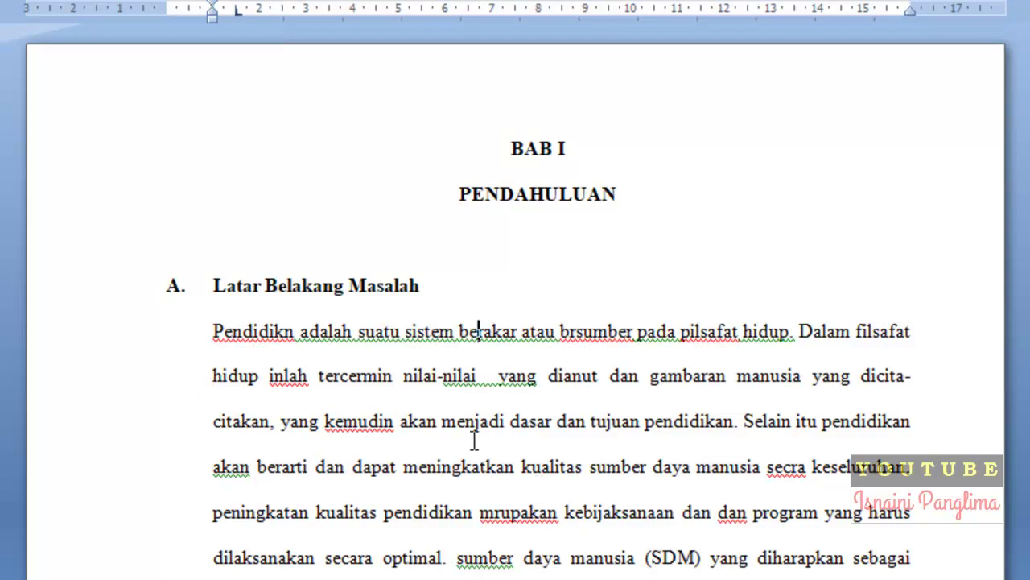
left_click(261, 331)
left_click(285, 331)
type("a")
key("ctrl+z")
- Correct Pendidikn, brsumber and pilsafat to Pendidikan, bersumber and filsafat
right_click(270, 330)
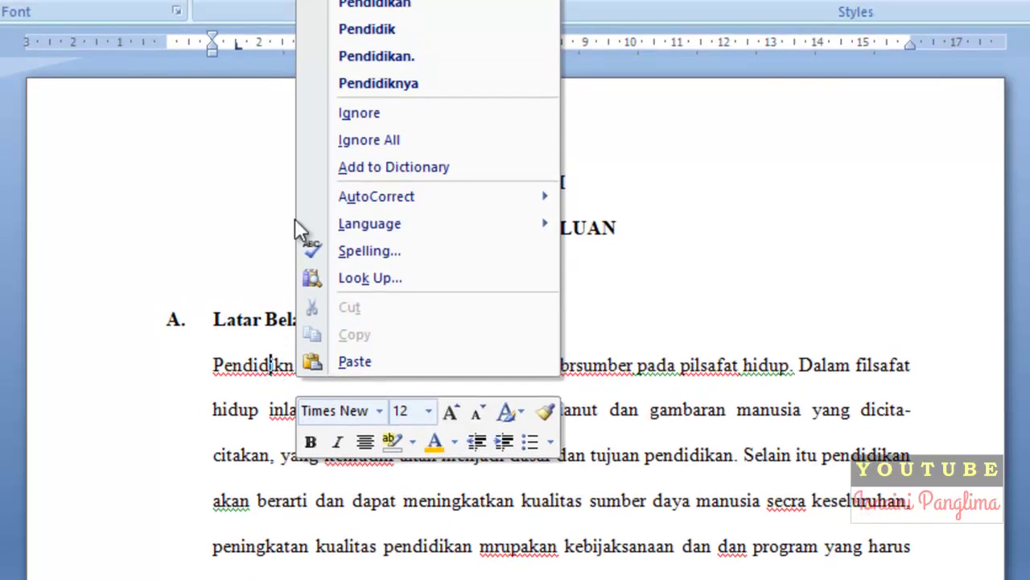
left_click(472, 32)
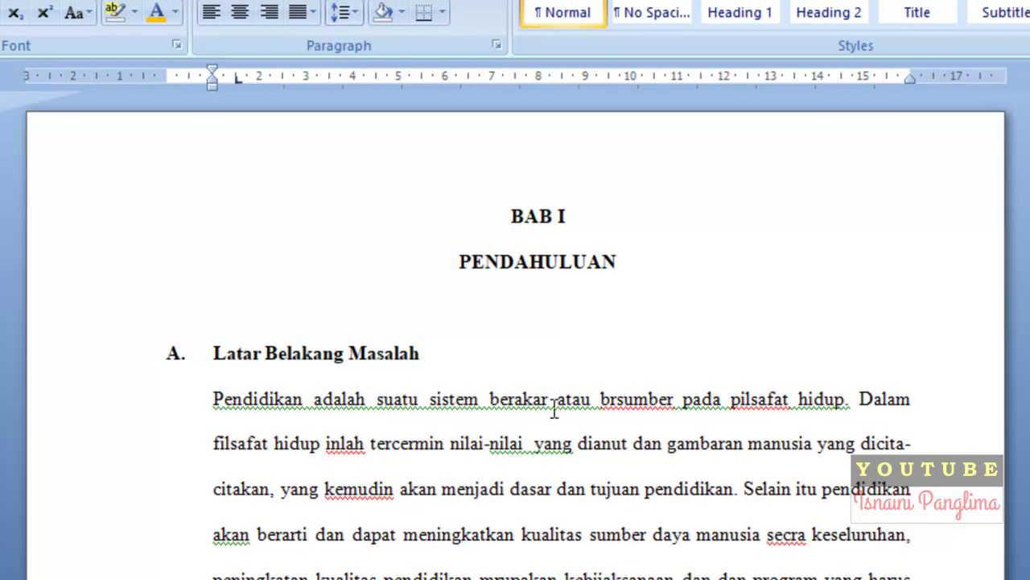
left_click(624, 399)
right_click(644, 406)
left_click(769, 427)
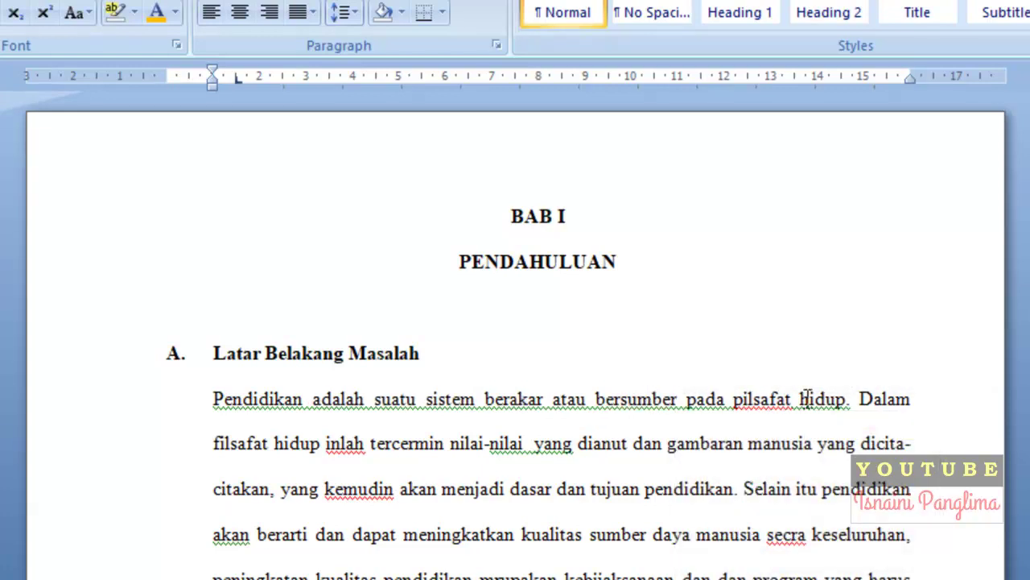
left_click(758, 400)
right_click(757, 400)
left_click(858, 428)
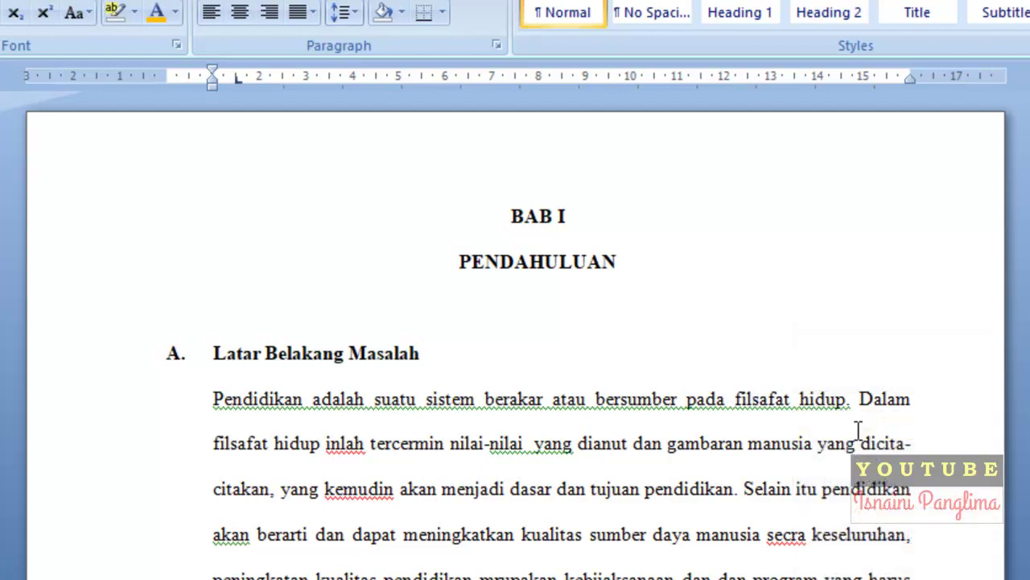
- Correct inlah to inilah and kemudin to kemudian using spelling suggestions
left_click(546, 400)
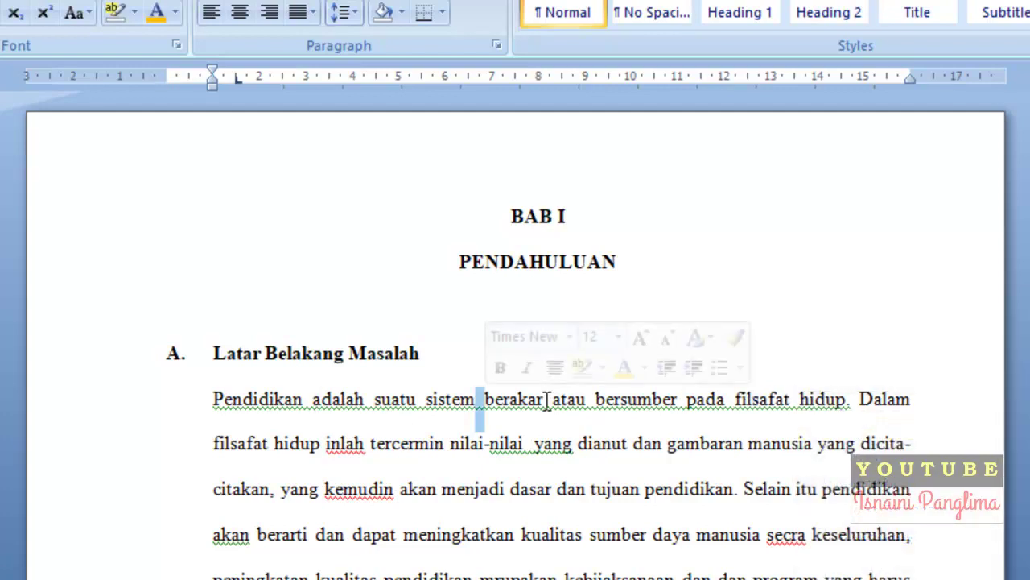
scroll(548, 411, "down", 1)
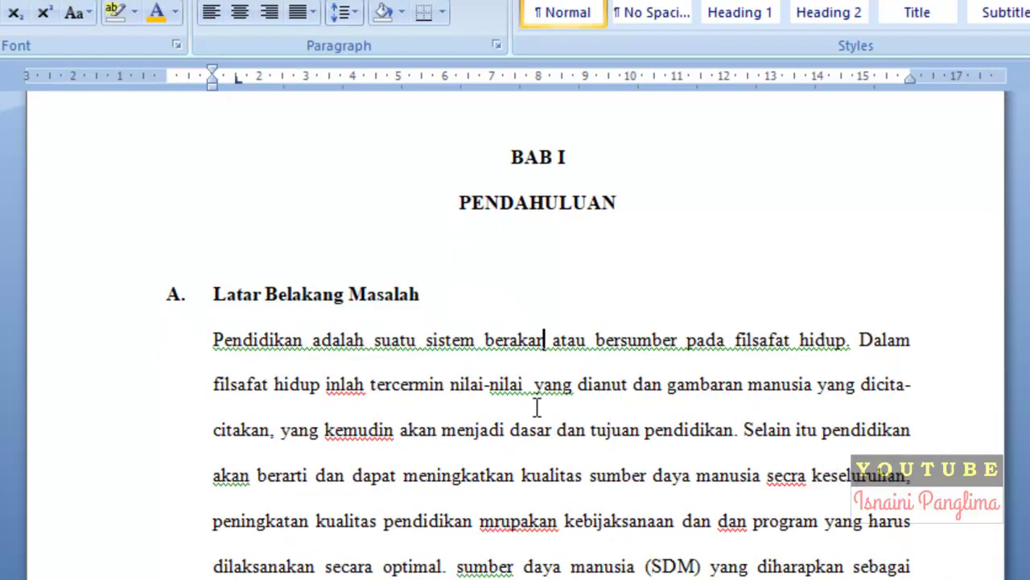
right_click(348, 386)
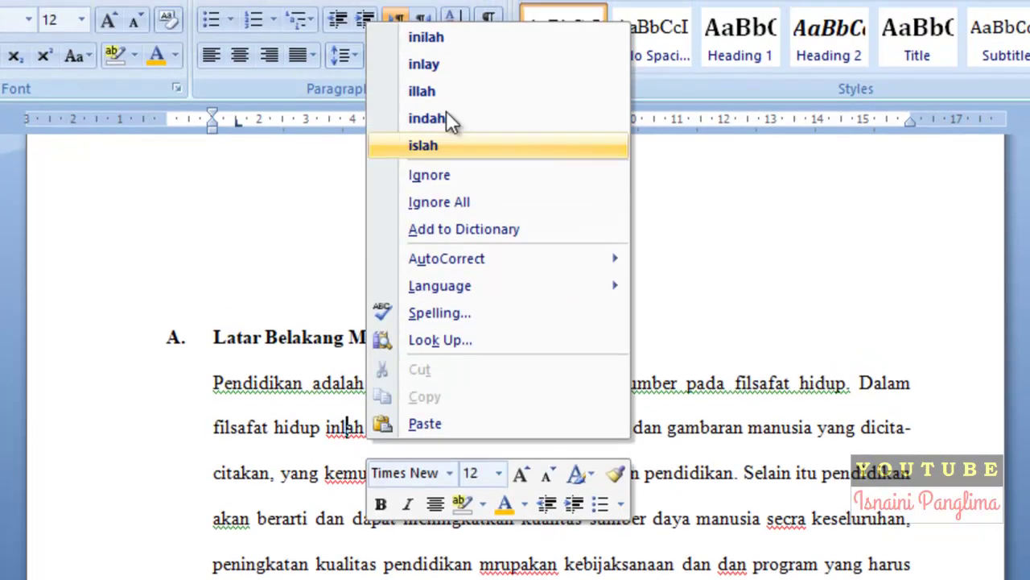
left_click(434, 49)
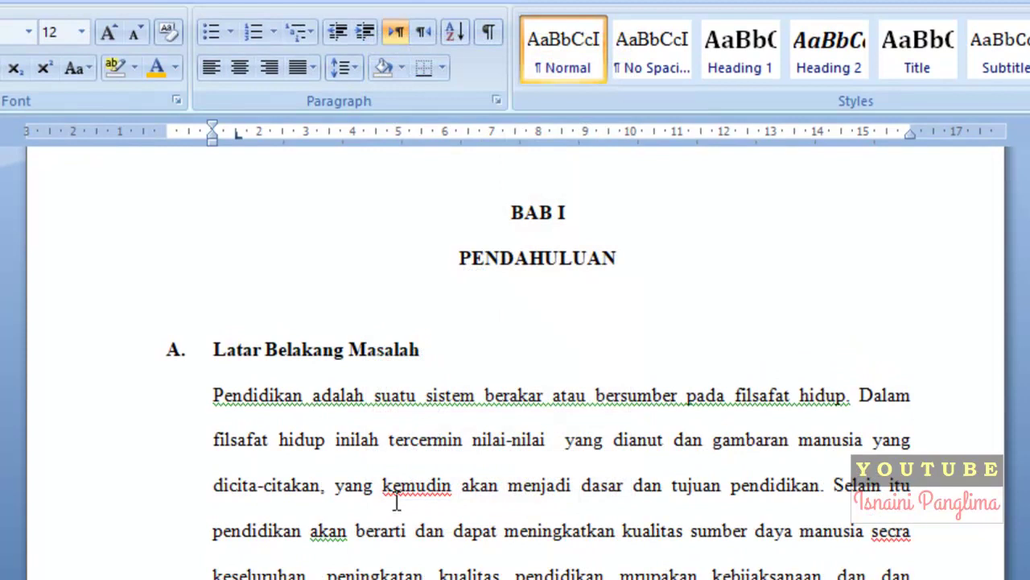
left_click(428, 487)
right_click(431, 486)
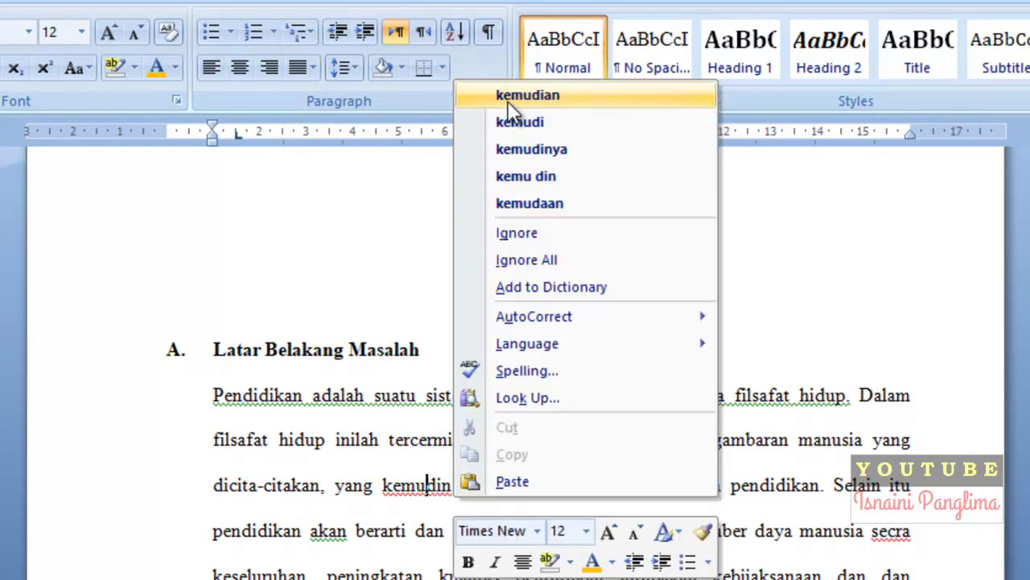
left_click(509, 103)
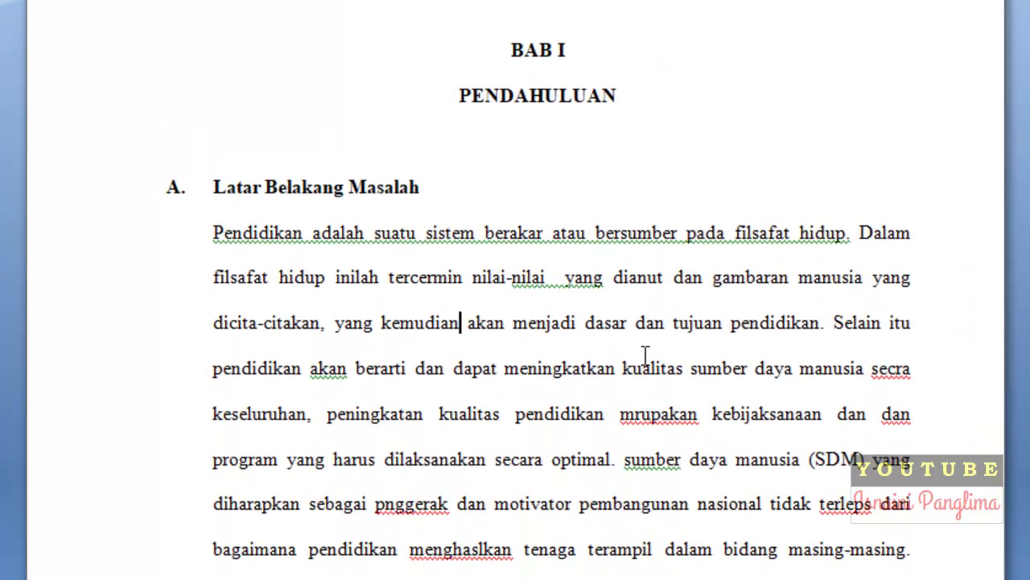
- Correct secra, mrupakan and pnggerak to secara, merupakan and penggerak
right_click(896, 368)
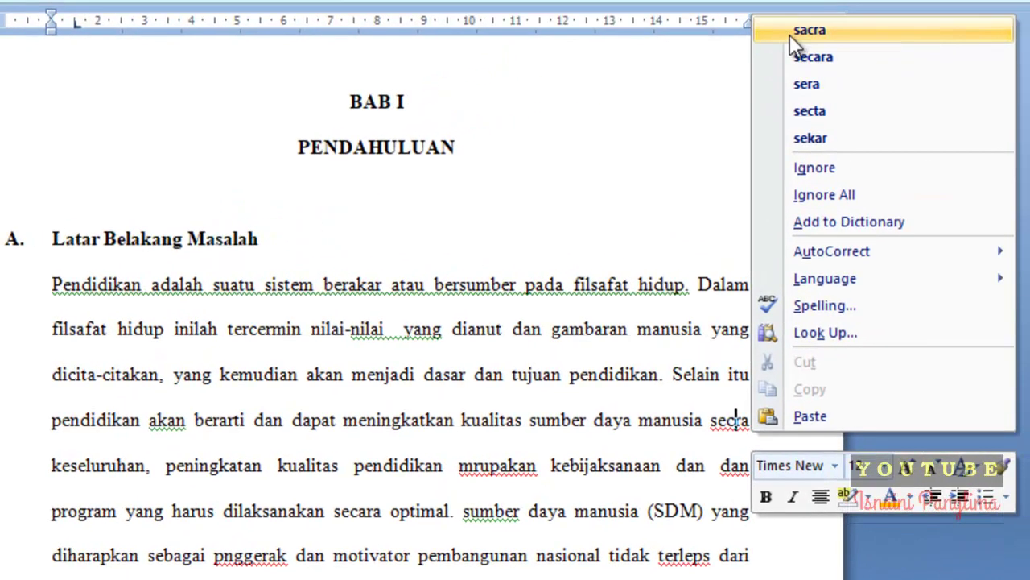
left_click(818, 61)
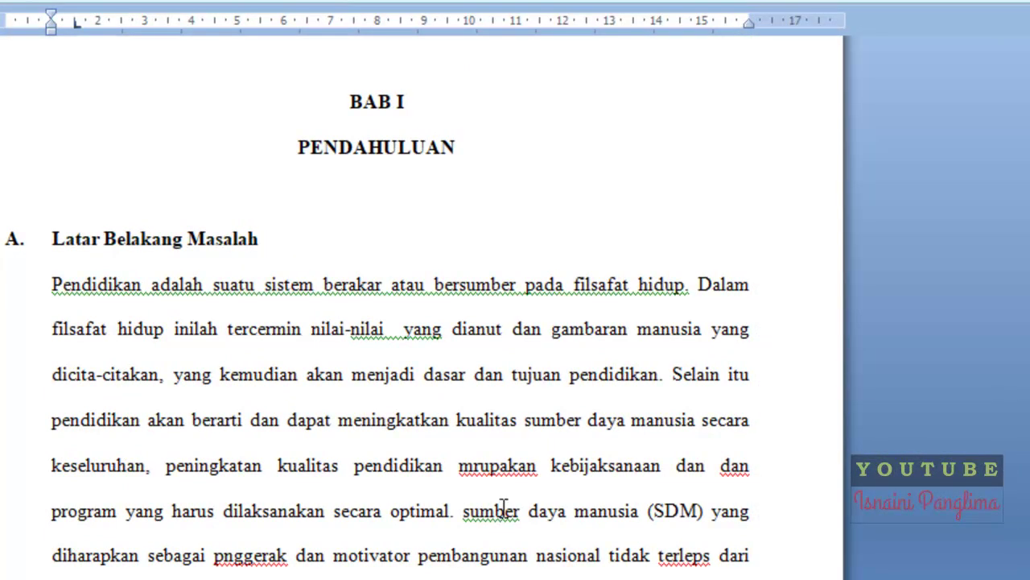
right_click(536, 467)
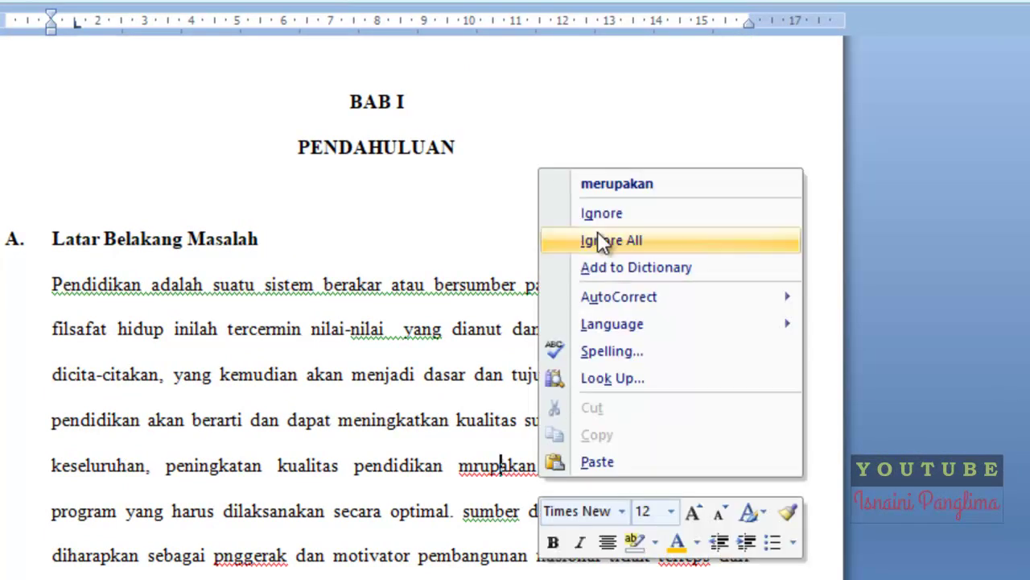
left_click(610, 186)
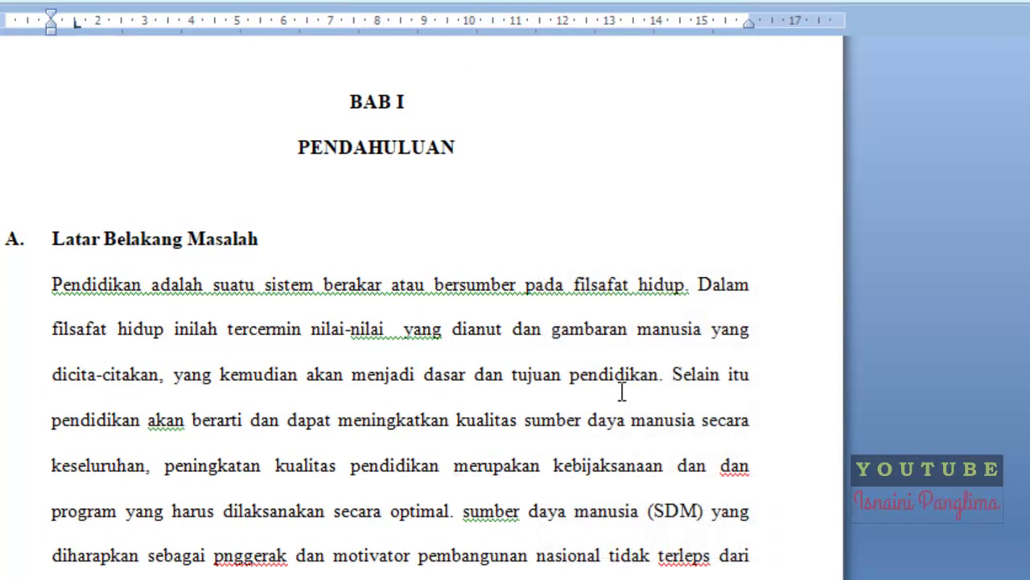
right_click(243, 556)
left_click(338, 281)
- Correct terleps, menghaslkan and lulusn to terlepas, menghasilkan and lulusan
scroll(546, 570, "down", 1)
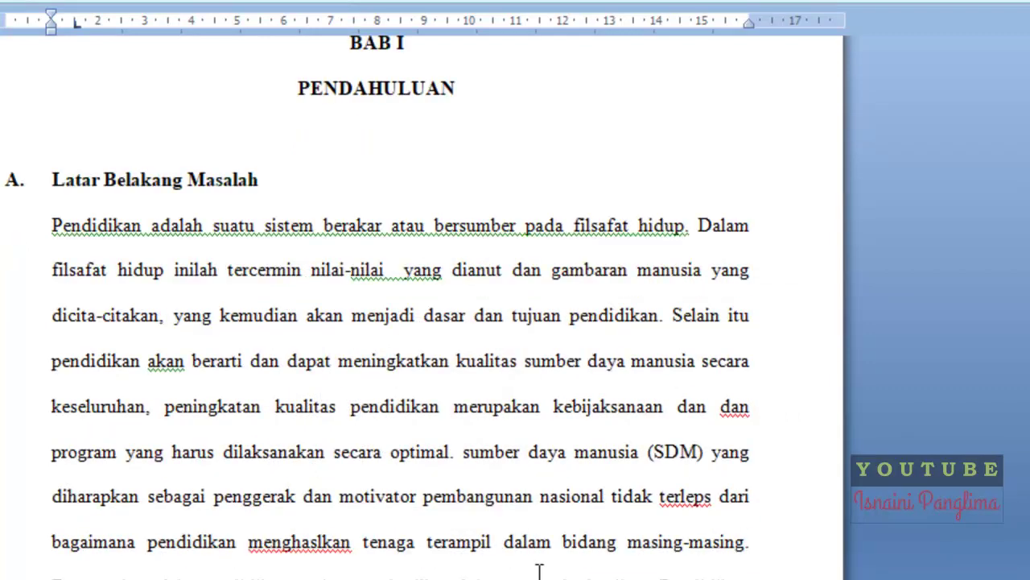
right_click(688, 494)
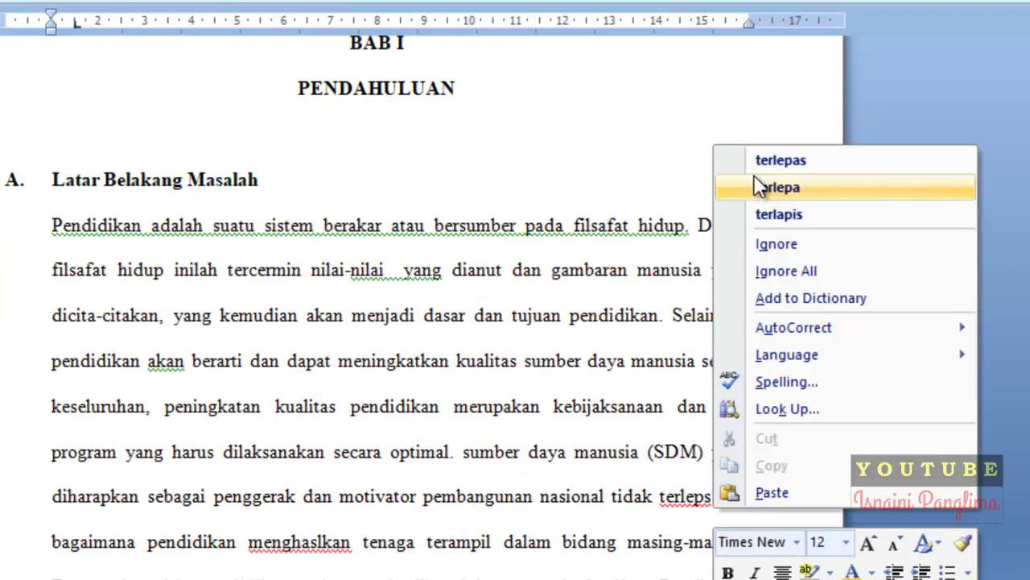
left_click(761, 161)
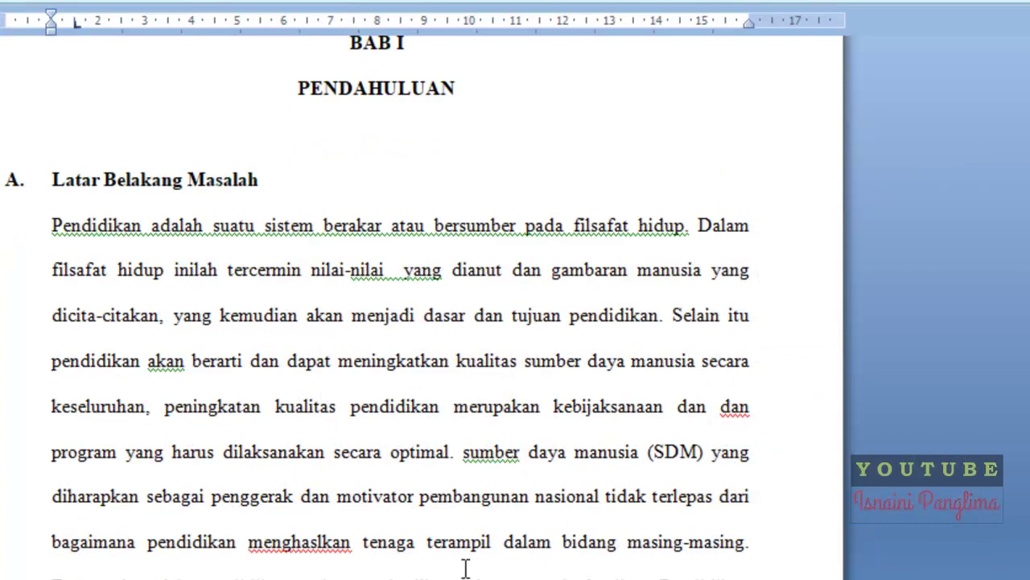
right_click(327, 540)
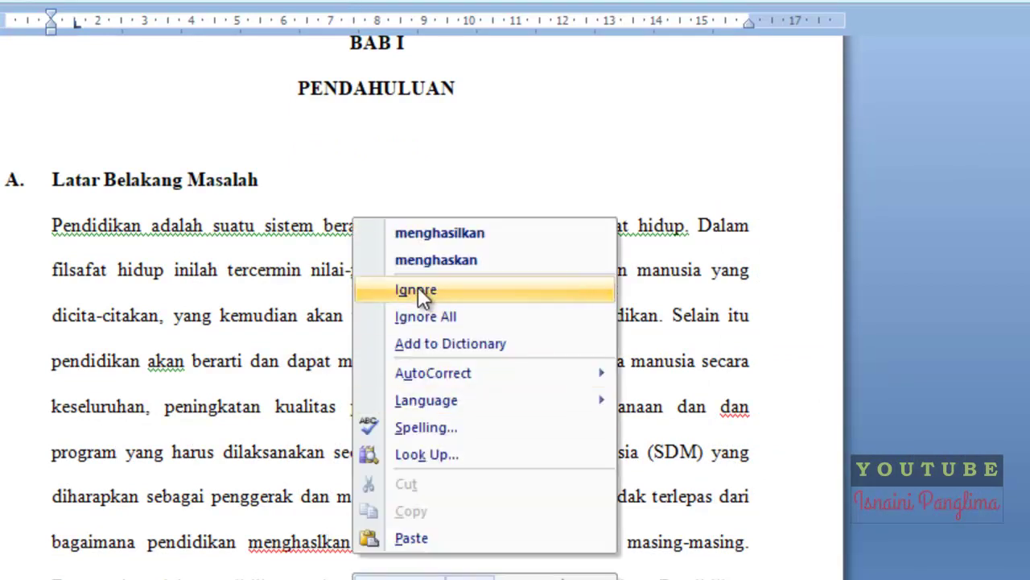
left_click(427, 233)
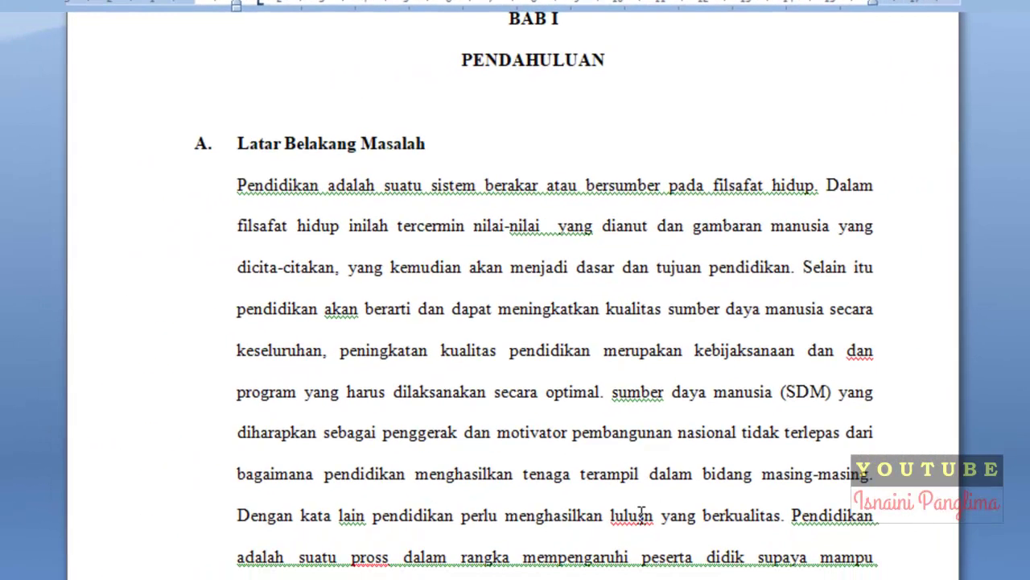
right_click(640, 513)
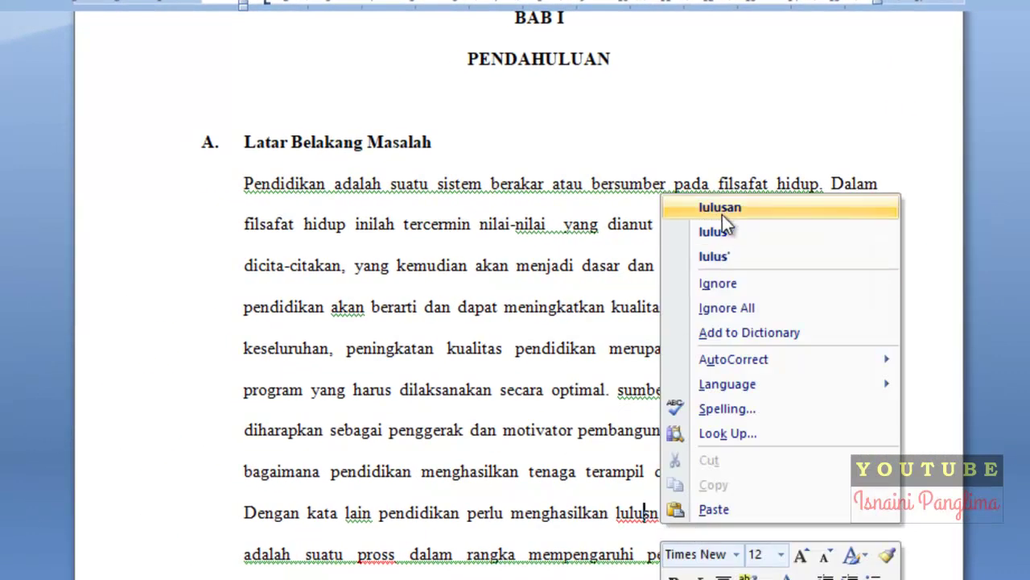
left_click(721, 208)
- Fix pross to proses, and correct pendidkn to pendidikan and keteladan to keteladanan
left_click(396, 554)
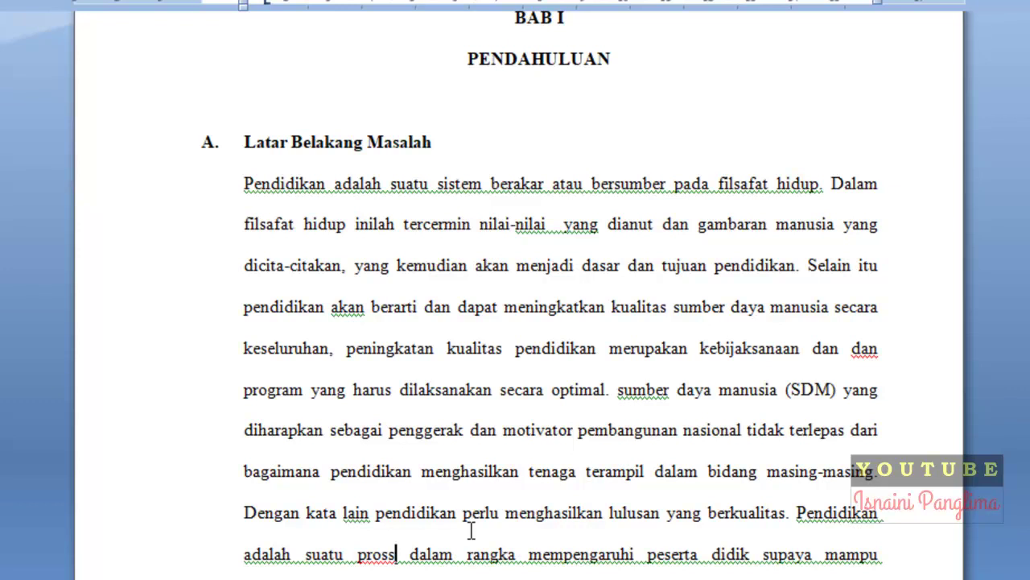
key("BackSpace")
type("es")
scroll(531, 531, "down", 3)
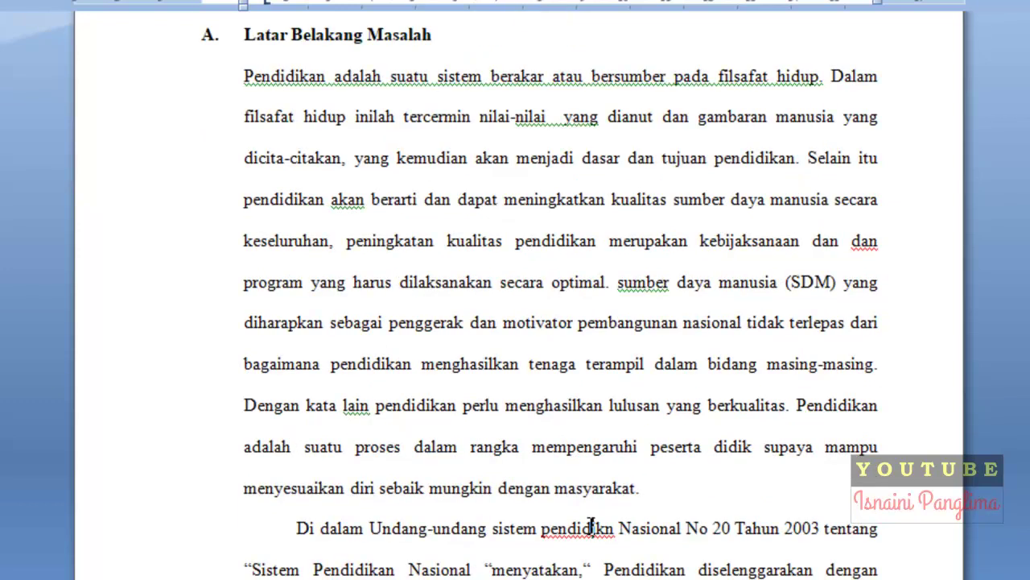
right_click(592, 525)
left_click(680, 198)
scroll(563, 483, "down", 3)
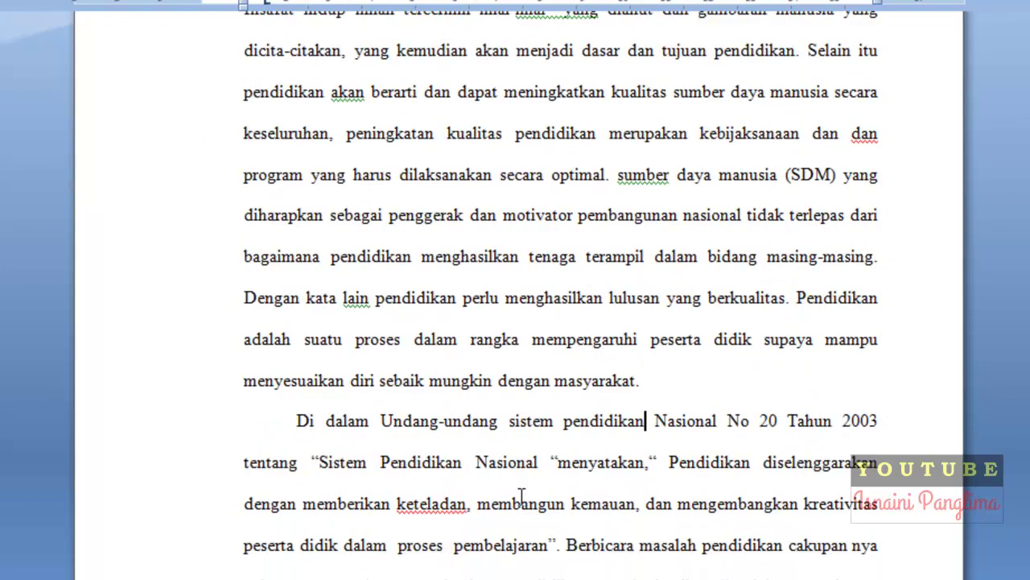
right_click(434, 506)
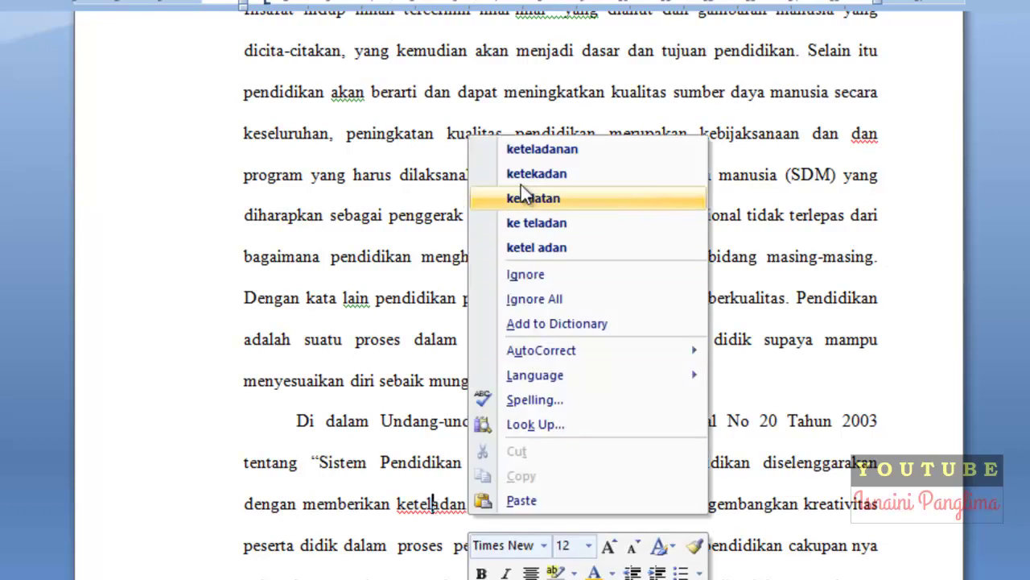
left_click(529, 150)
- Delete the extra space after nilai-nilai and remove the repeated "dan"
scroll(585, 433, "up", 4)
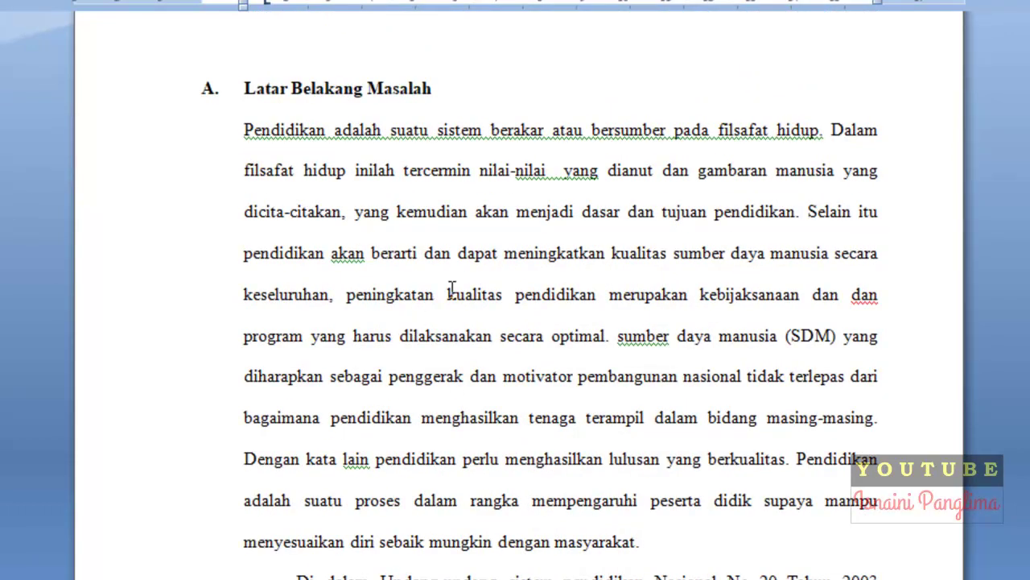
left_click(559, 170)
key("Delete")
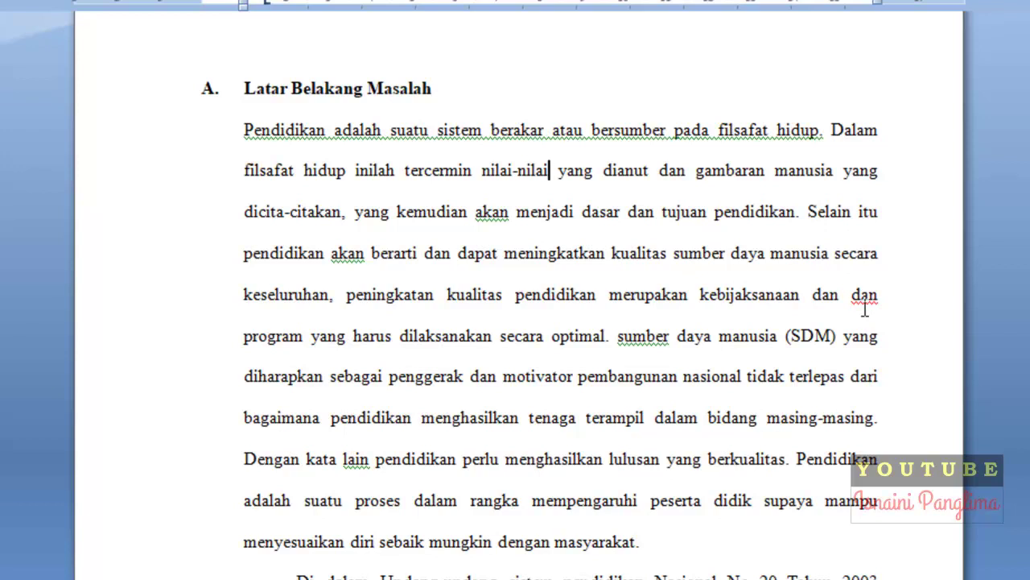
left_click_drag(811, 294, 877, 296)
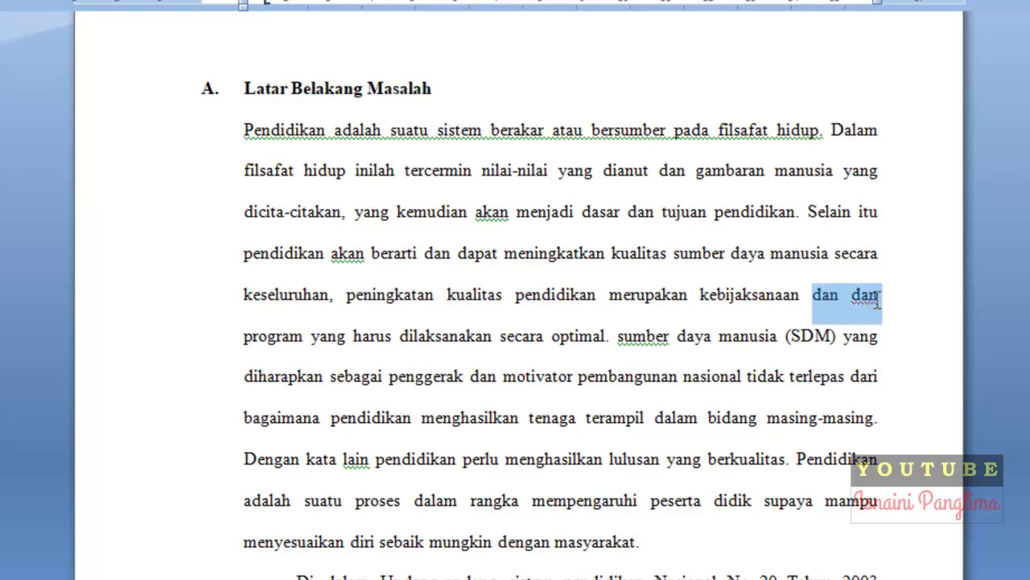
left_click(865, 296)
right_click(863, 298)
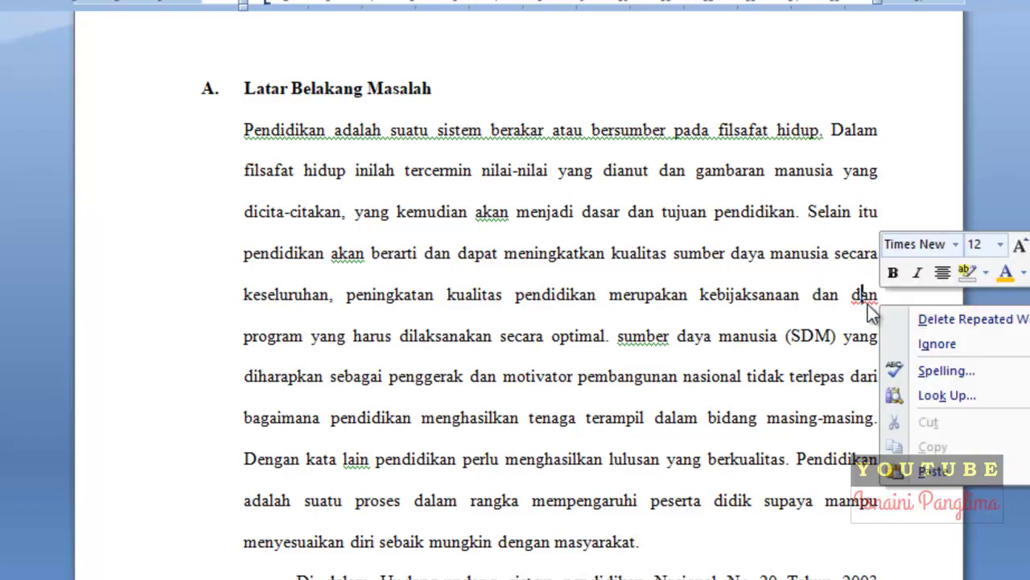
left_click(920, 319)
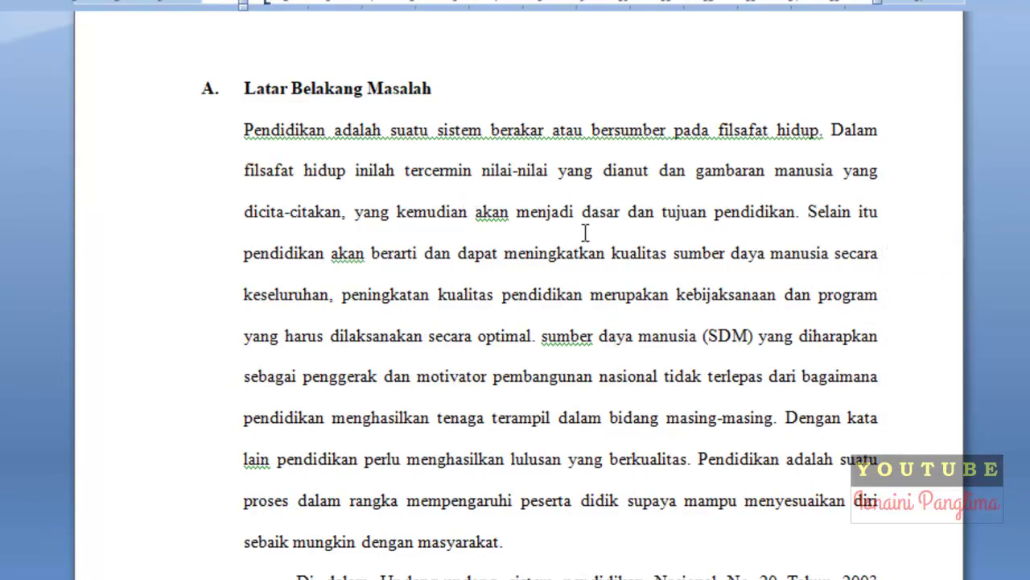
key("ctrl+Right")
left_click(325, 252)
key("ctrl+Right")
key("ctrl+Right")
key("Left")
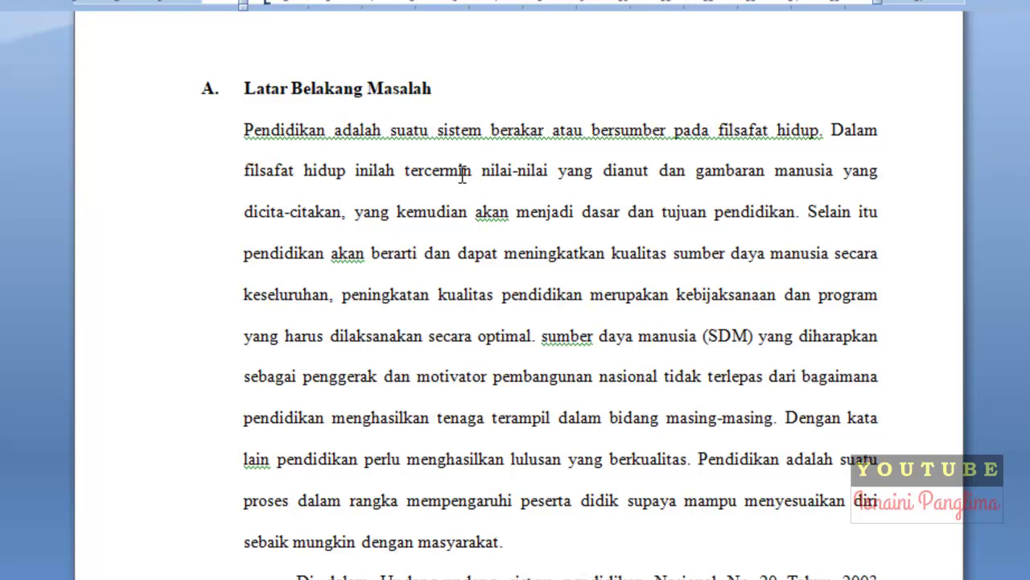